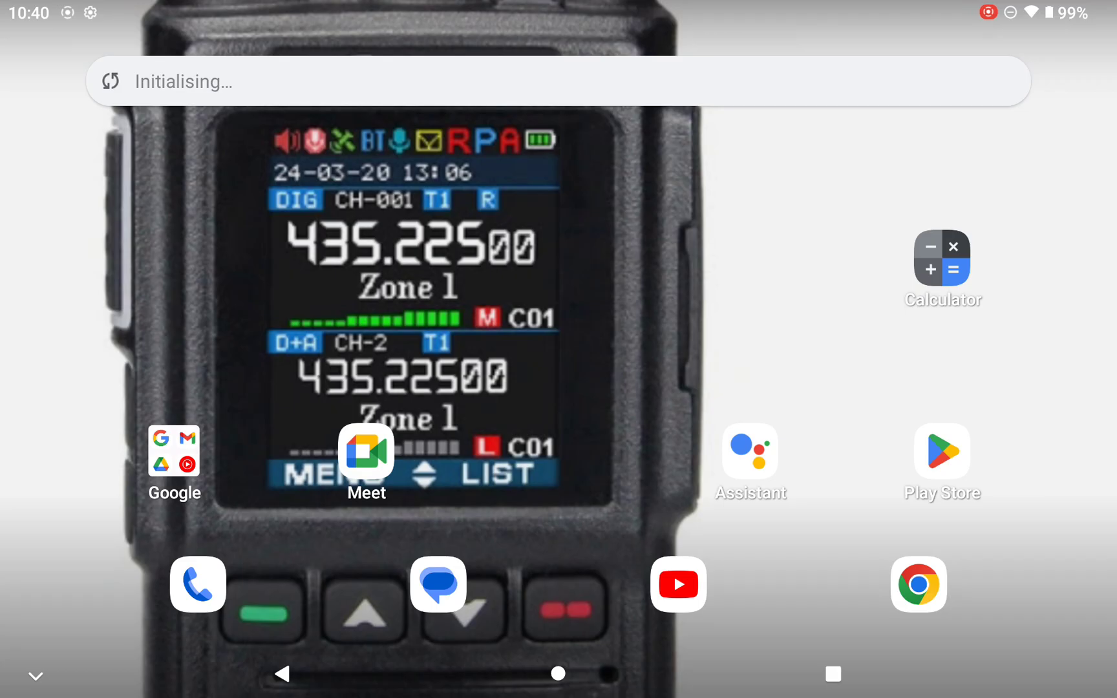
Step: Return to Chrome from Recents and switch to the Notebookcheck kv4p HT article
click(832, 673)
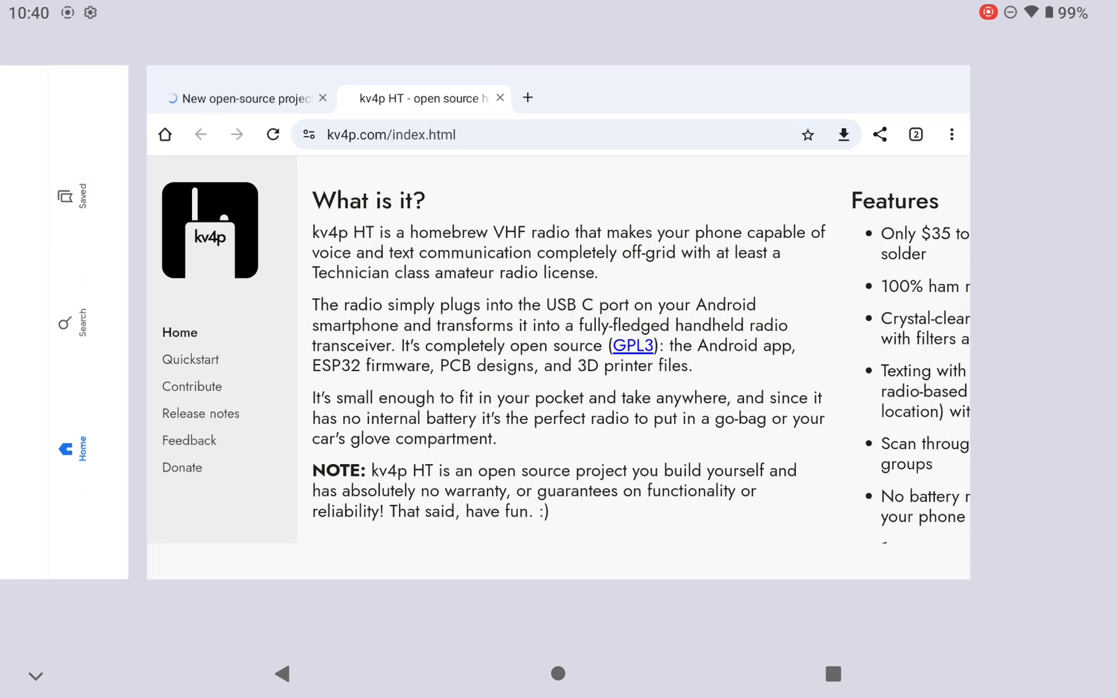
click(559, 349)
scroll(558, 393, up, 8)
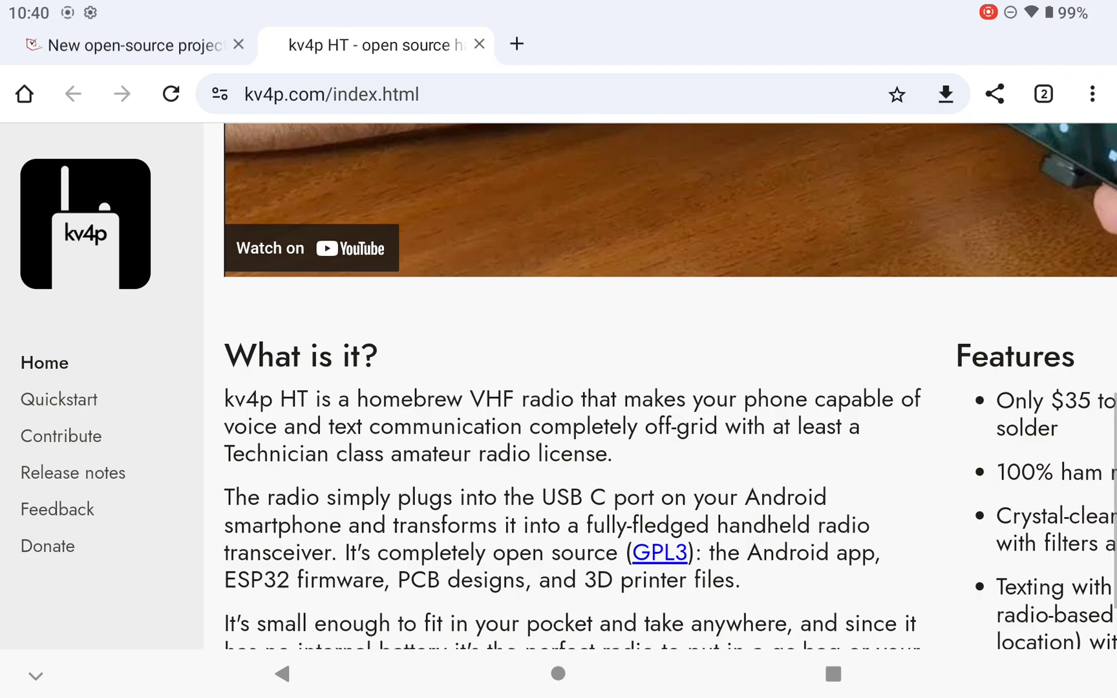
scroll(558, 392, up, 5)
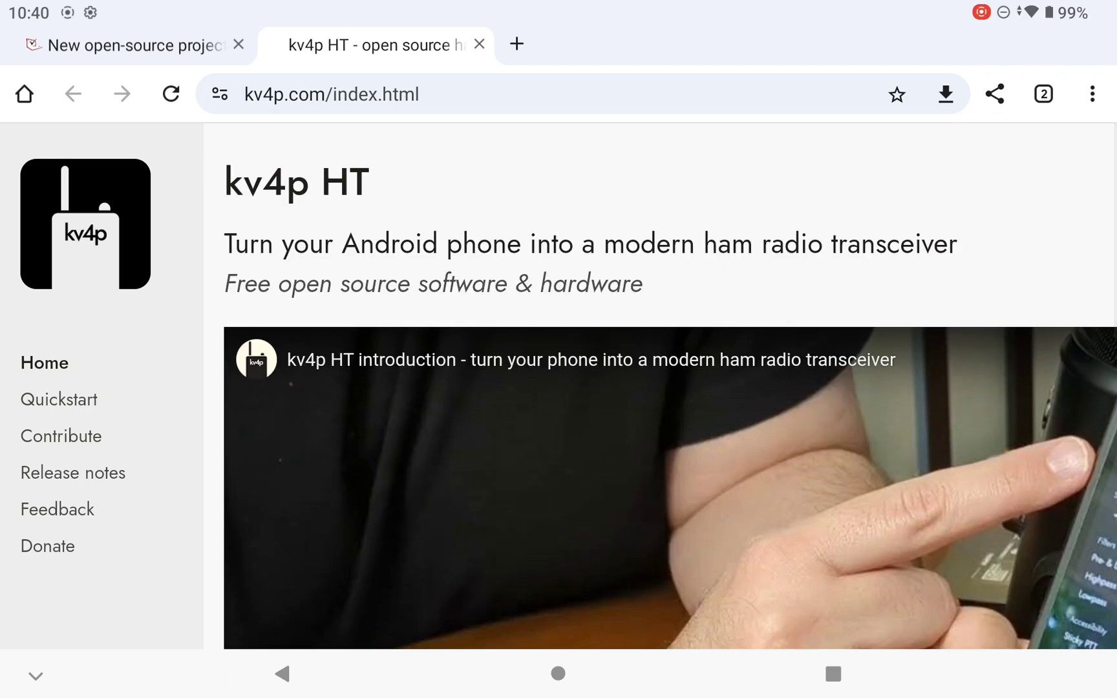
key(alt+Tab)
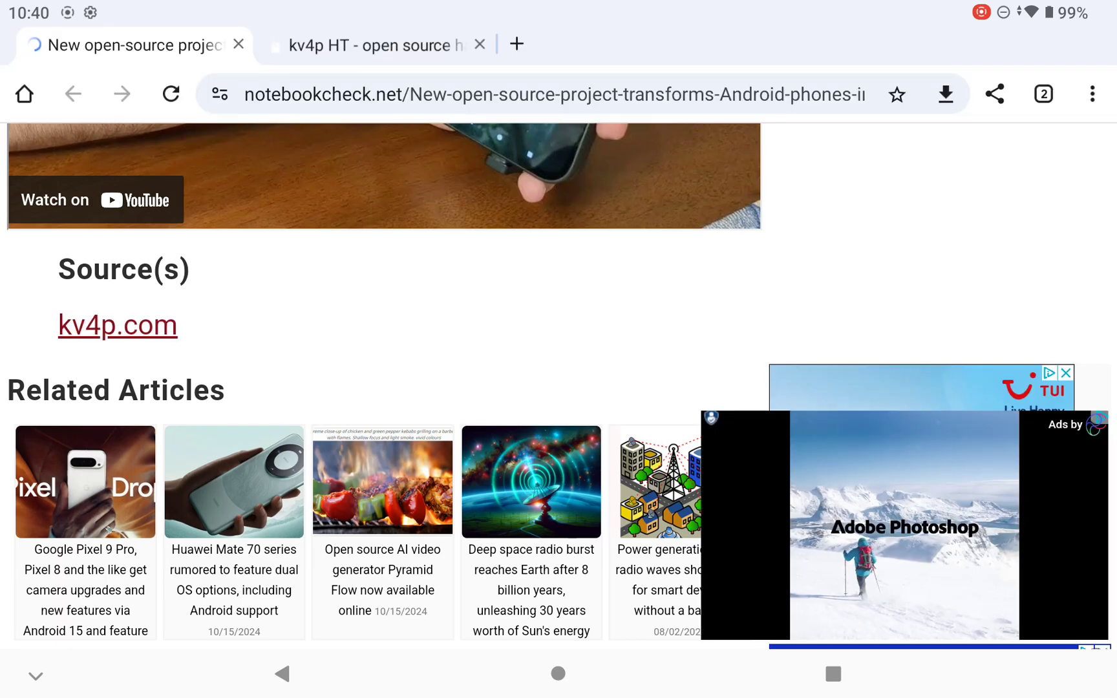
scroll(384, 393, up, 5)
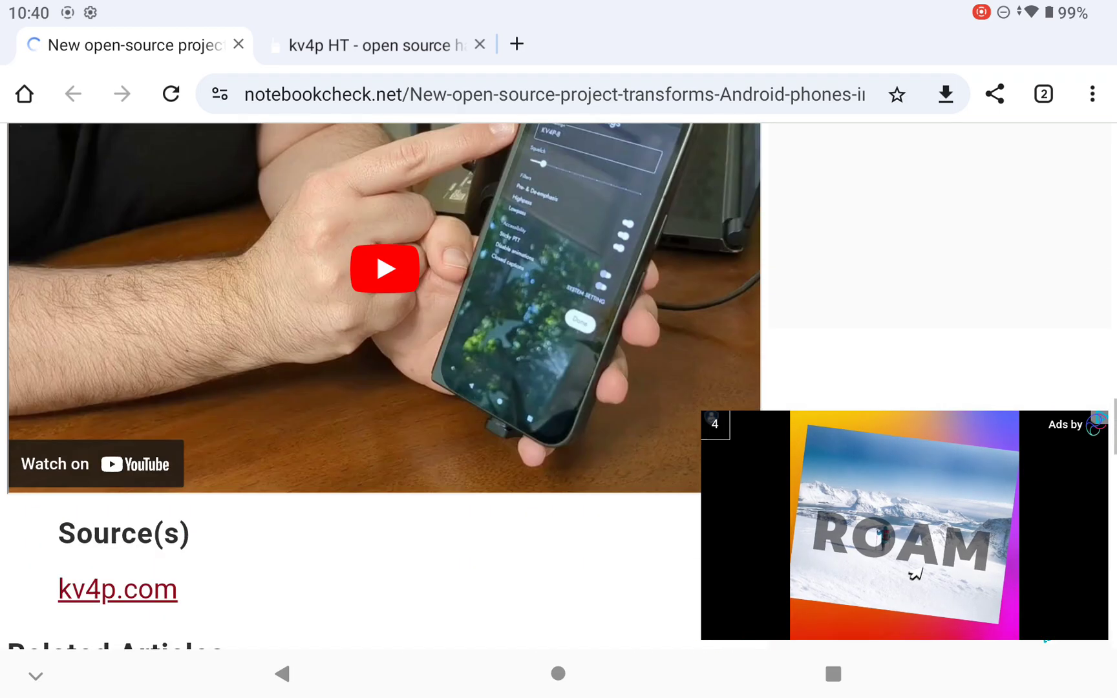
scroll(384, 393, up, 5)
scroll(384, 393, up, 5)
scroll(384, 392, up, 3)
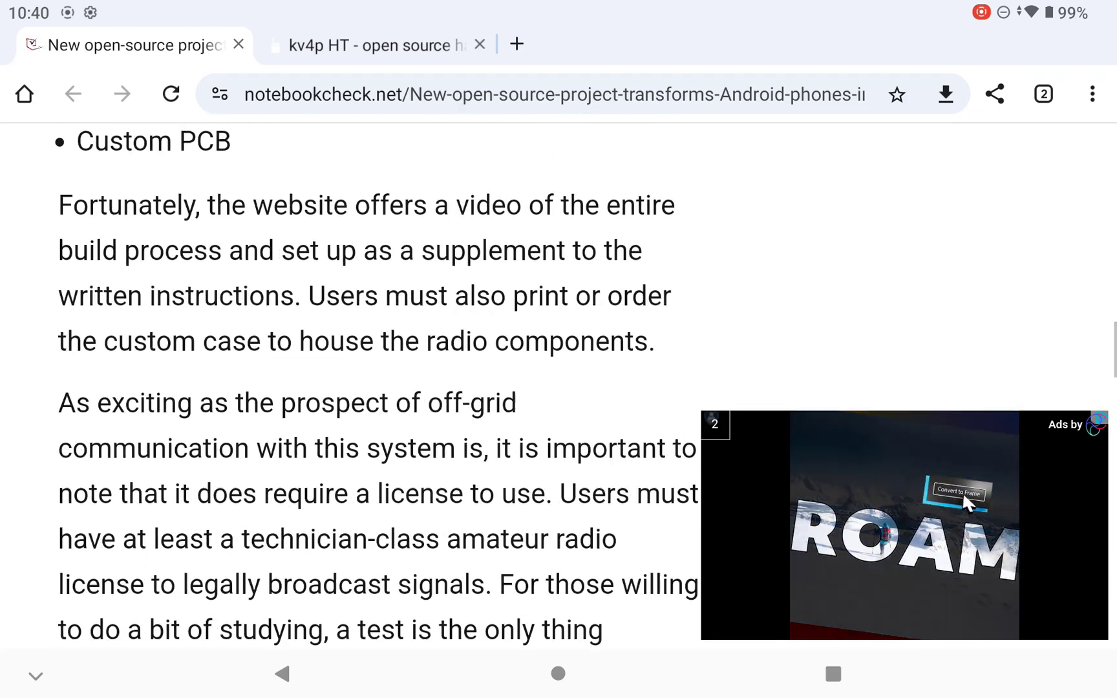
scroll(384, 392, up, 4)
scroll(385, 393, up, 5)
scroll(385, 393, up, 5)
scroll(384, 393, up, 5)
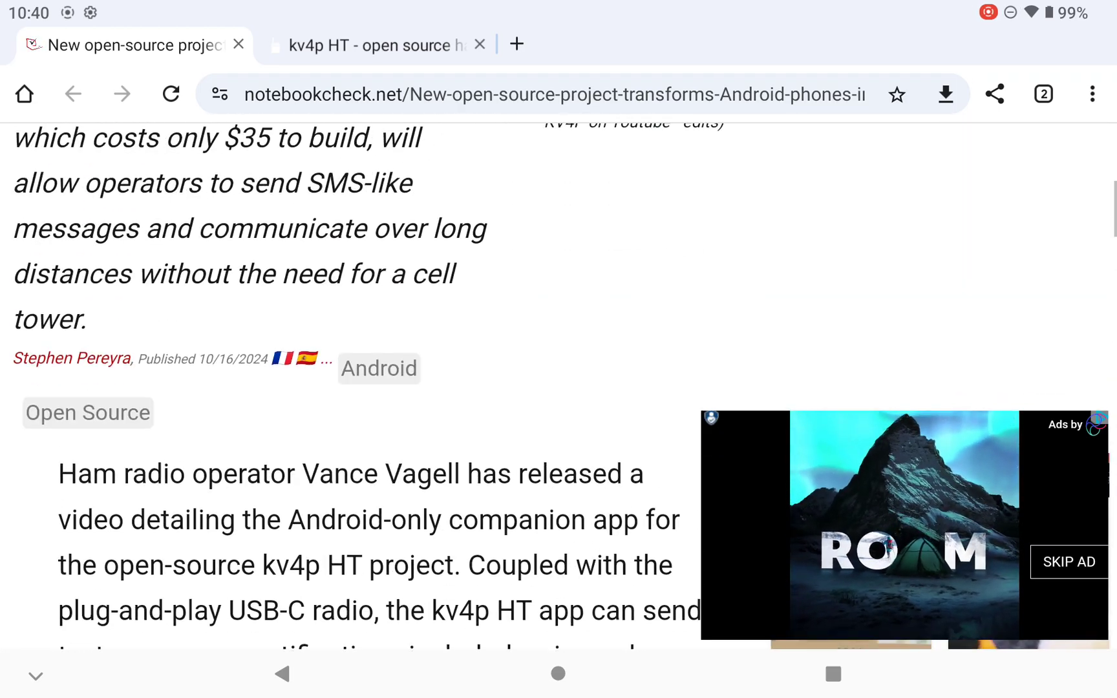
scroll(384, 392, up, 5)
scroll(384, 393, up, 3)
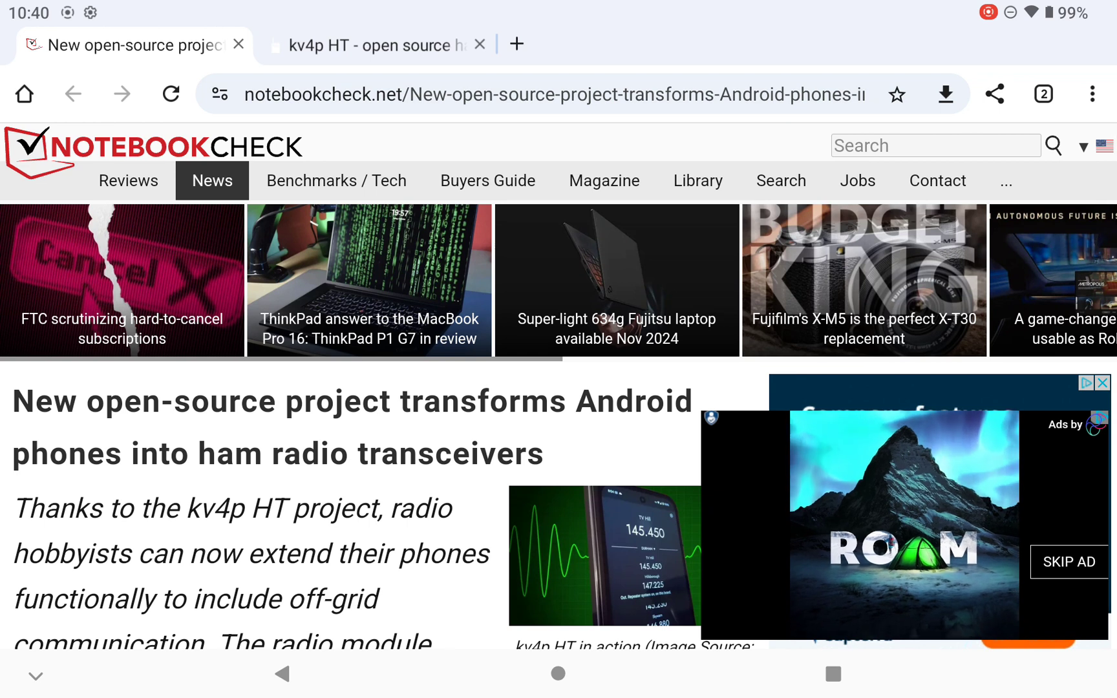
scroll(385, 393, down, 3)
scroll(384, 392, down, 3)
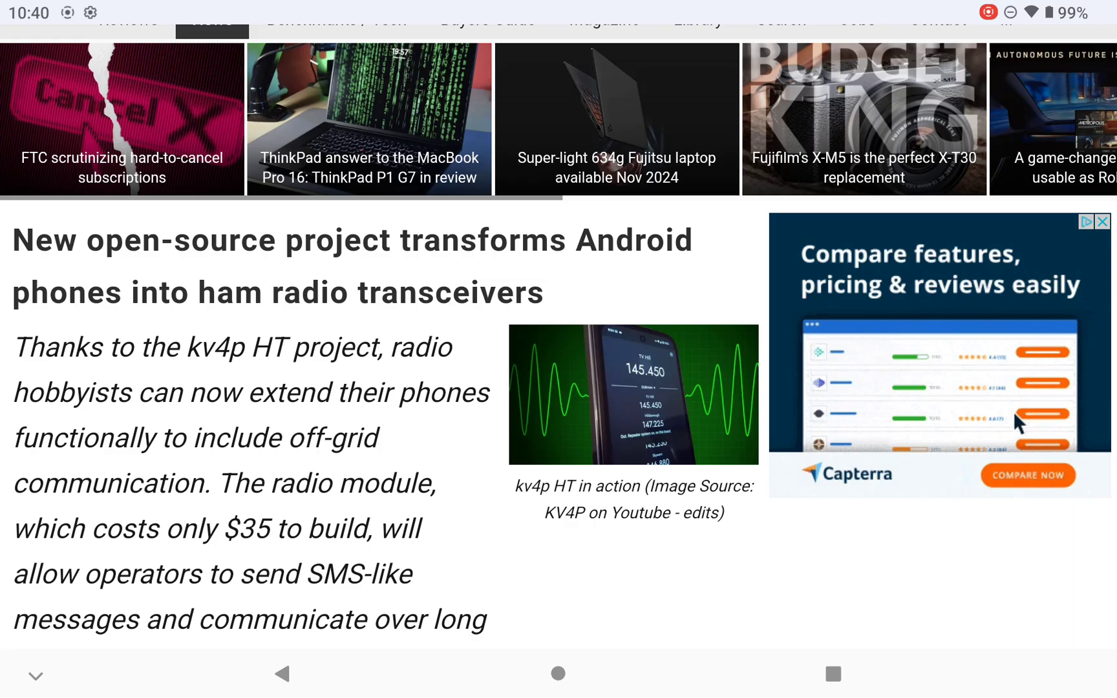
key(XF86AudioLowerVolume)
scroll(384, 393, down, 4)
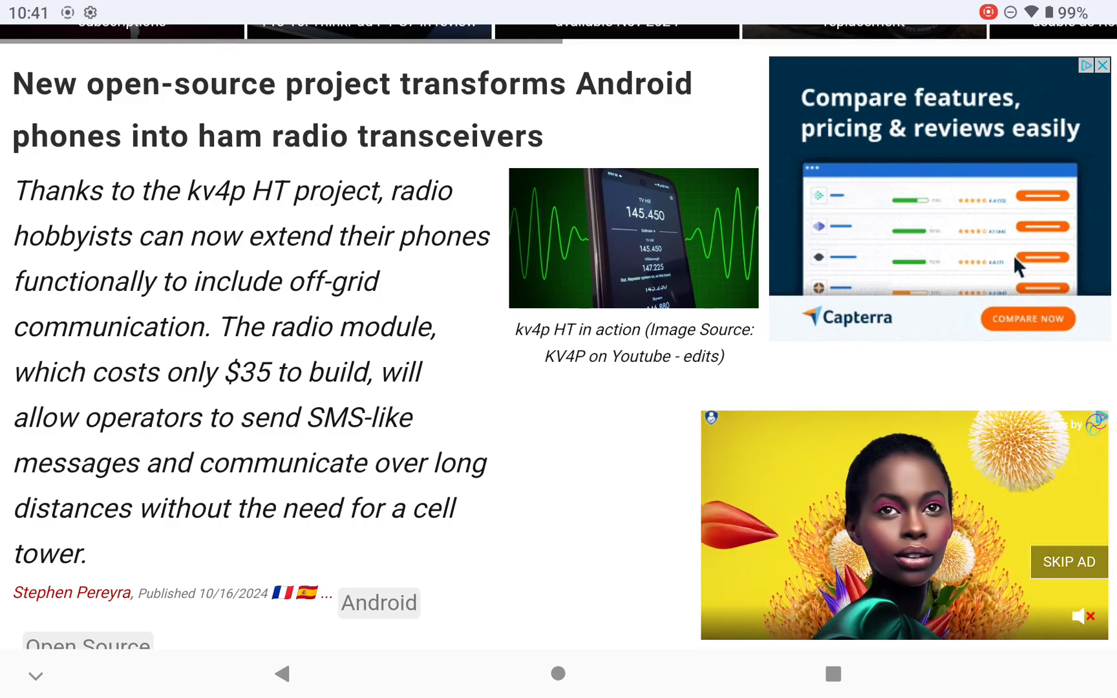
scroll(349, 349, down, 3)
scroll(349, 349, down, 3)
scroll(349, 349, down, 3)
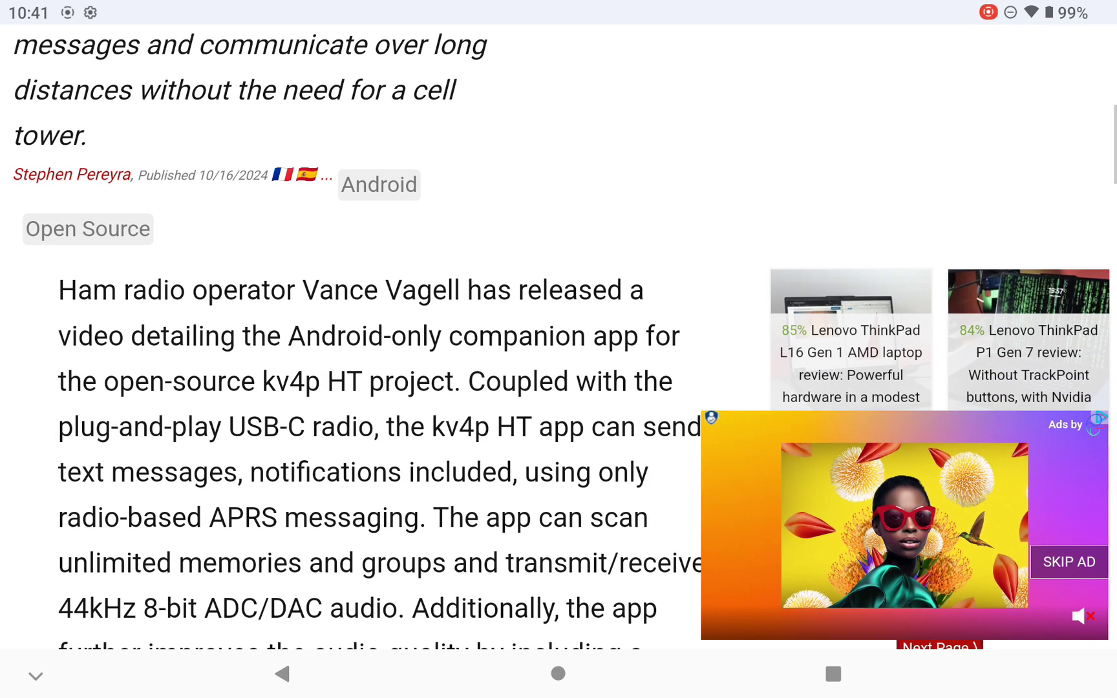
scroll(349, 349, down, 2)
scroll(349, 349, down, 1)
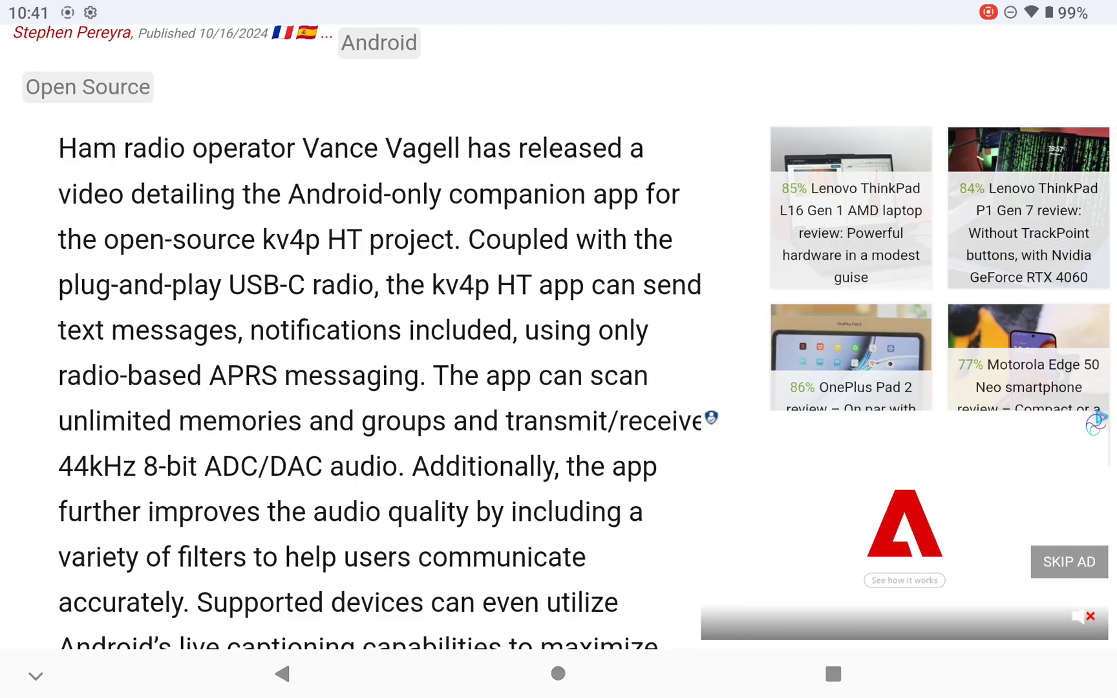
Step: Close the floating video ad covering the kv4p HT app paragraph
click(1090, 617)
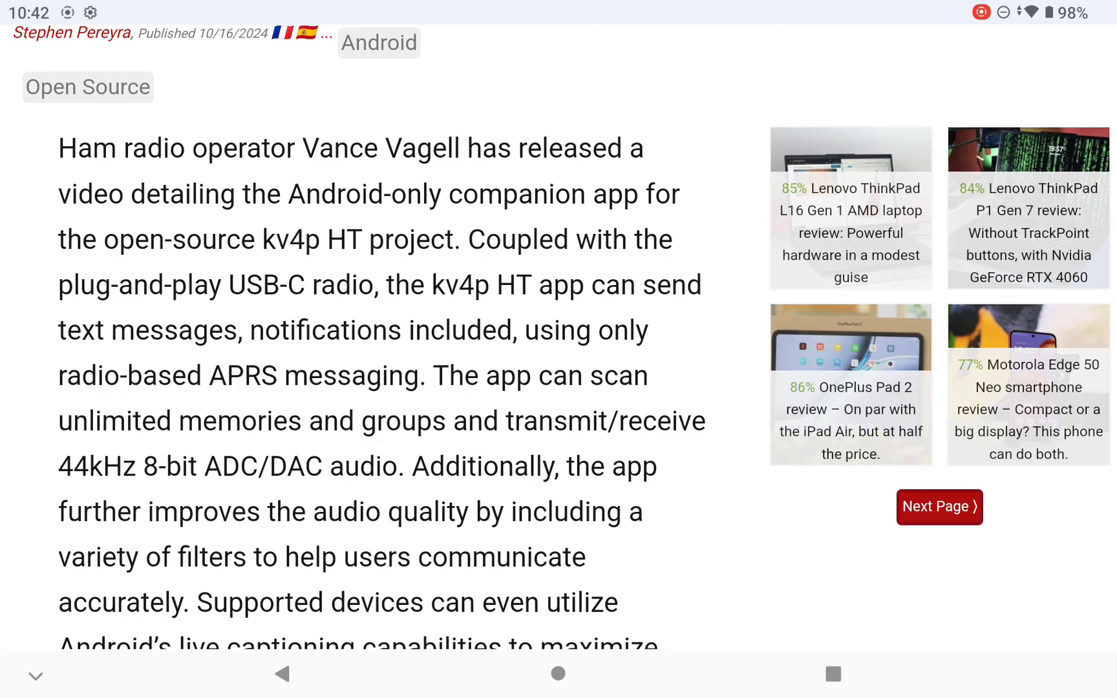
scroll(558, 349, down, 3)
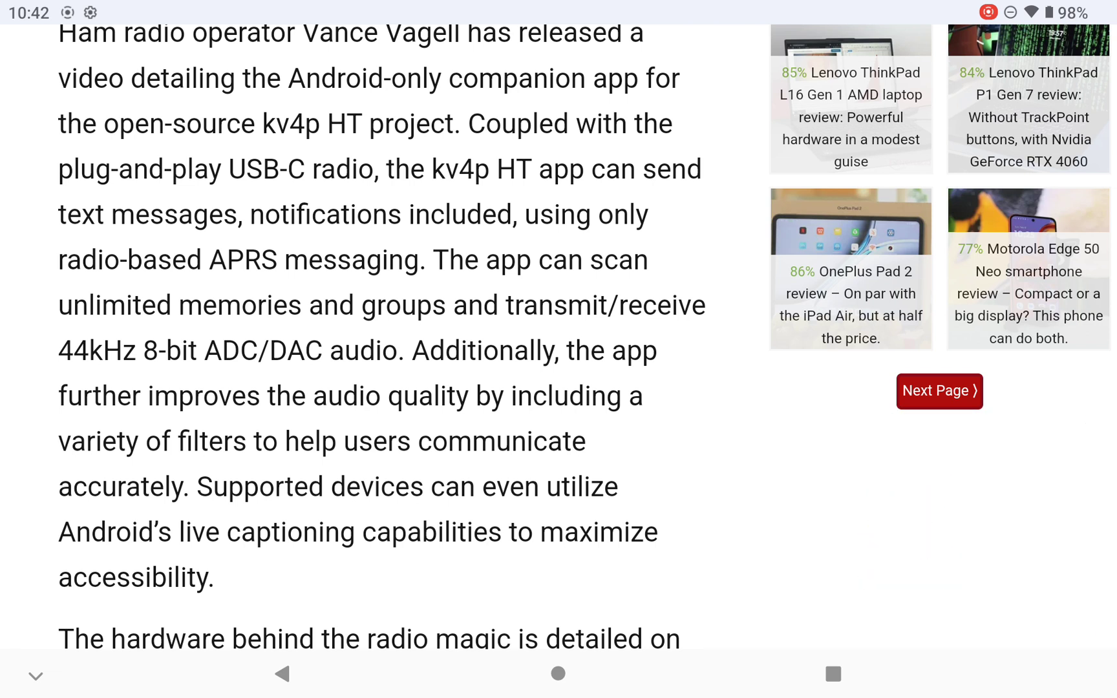
scroll(385, 349, down, 3)
scroll(384, 349, down, 3)
scroll(384, 349, down, 2)
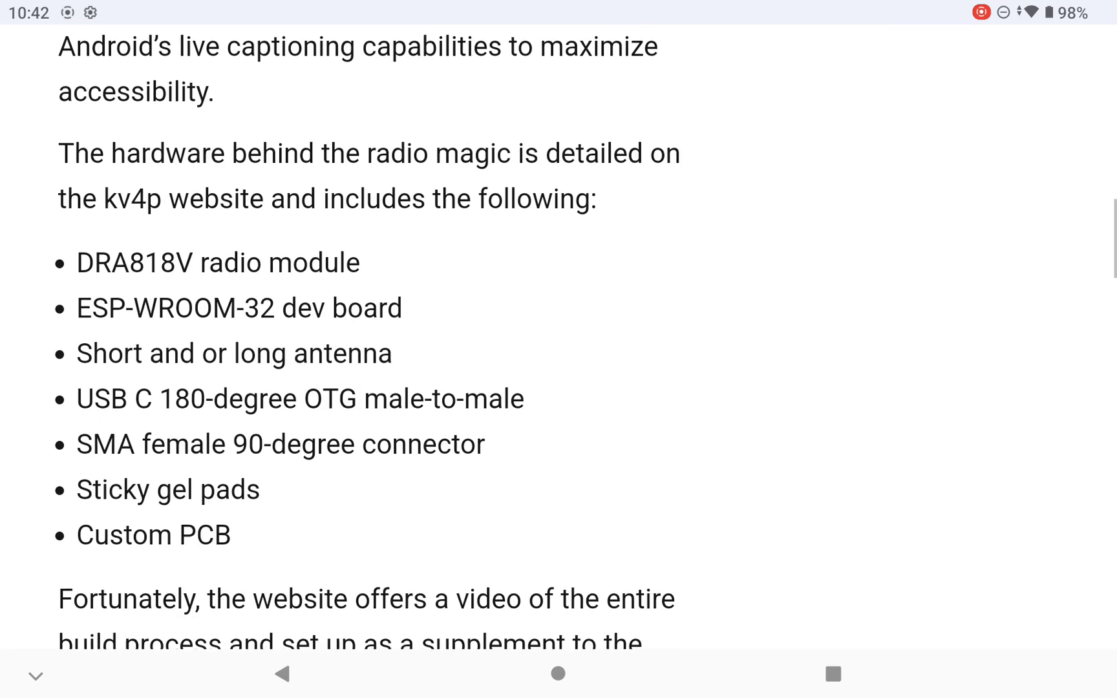
scroll(385, 350, down, 1)
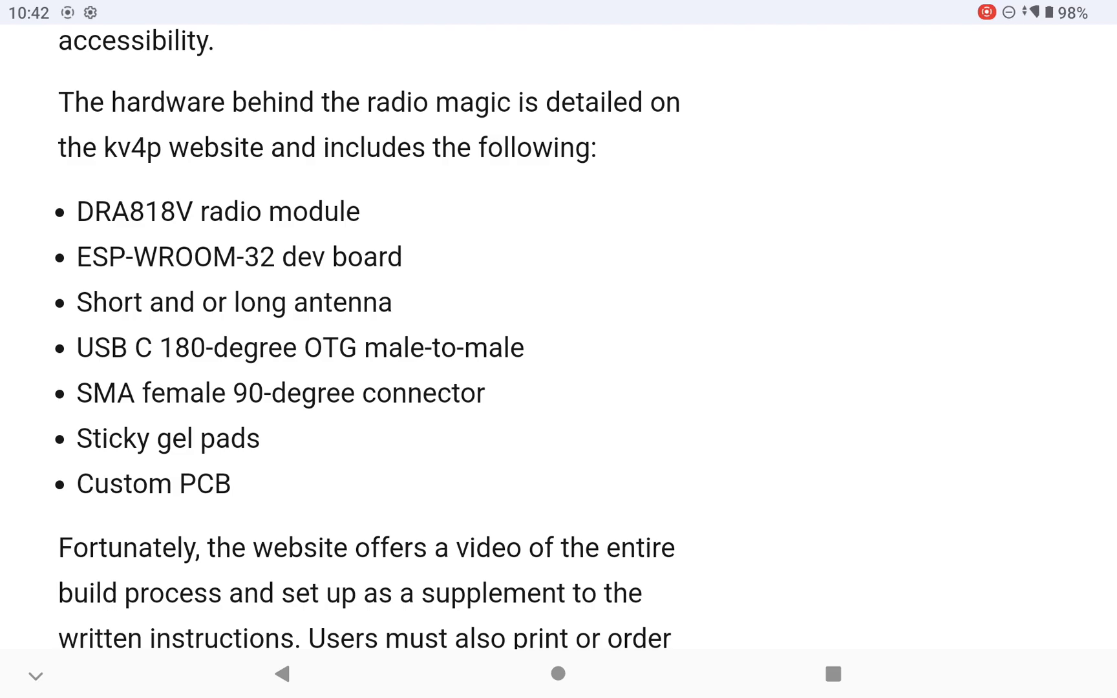
scroll(558, 350, down, 3)
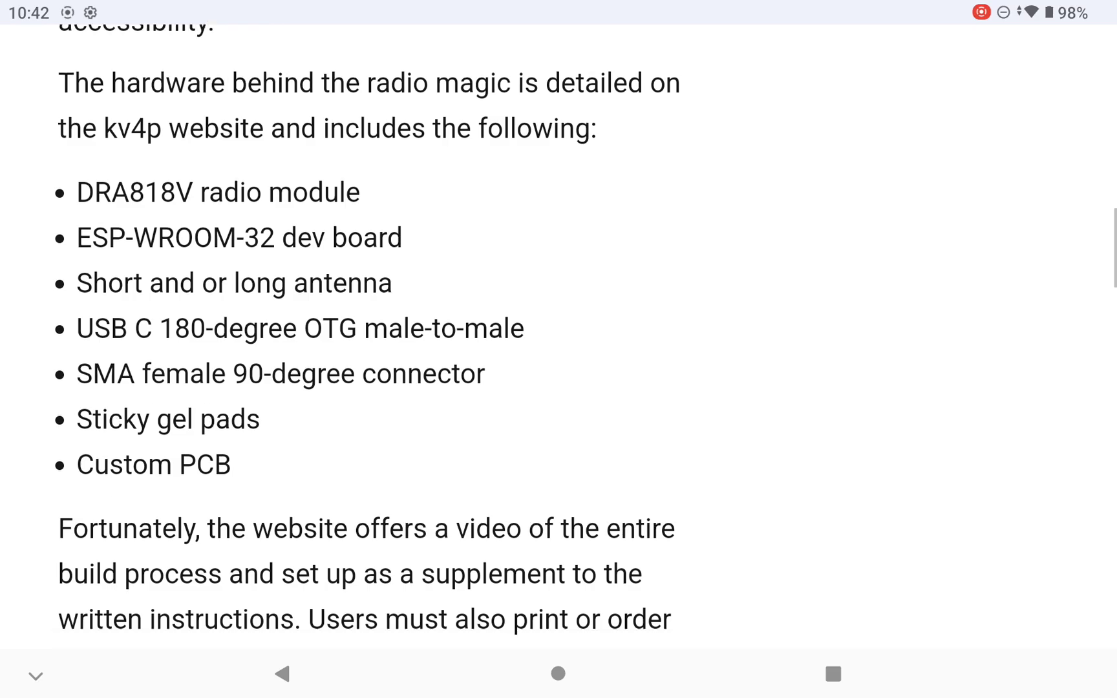
scroll(559, 350, down, 3)
scroll(558, 350, down, 2)
scroll(558, 350, down, 3)
scroll(558, 349, down, 3)
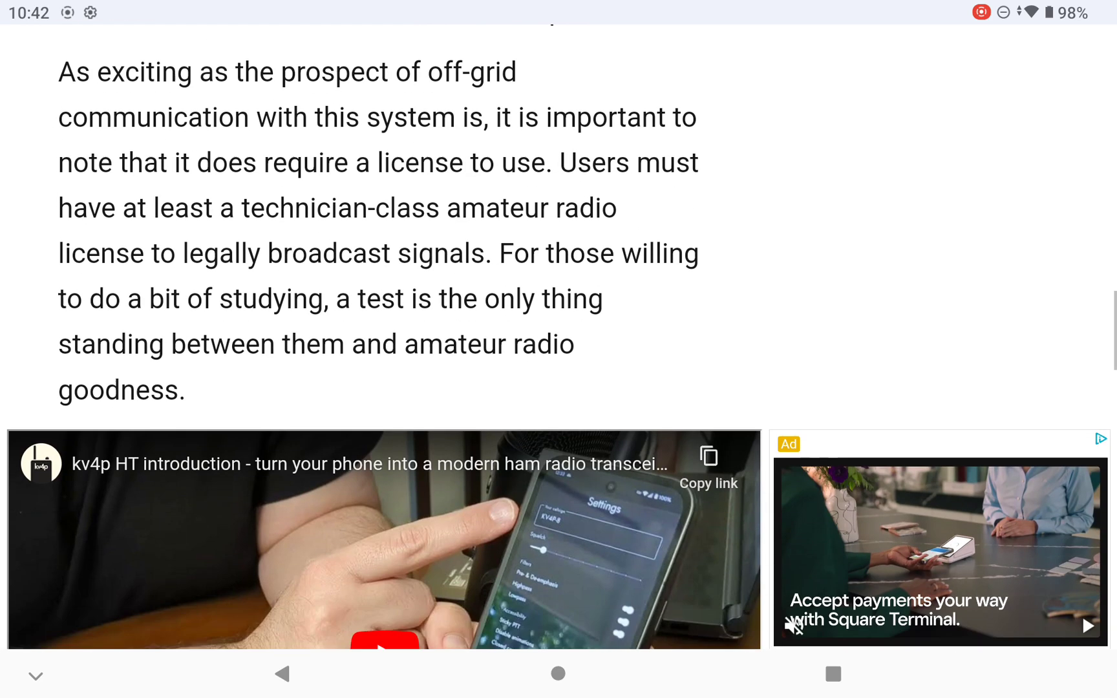
scroll(559, 350, down, 2)
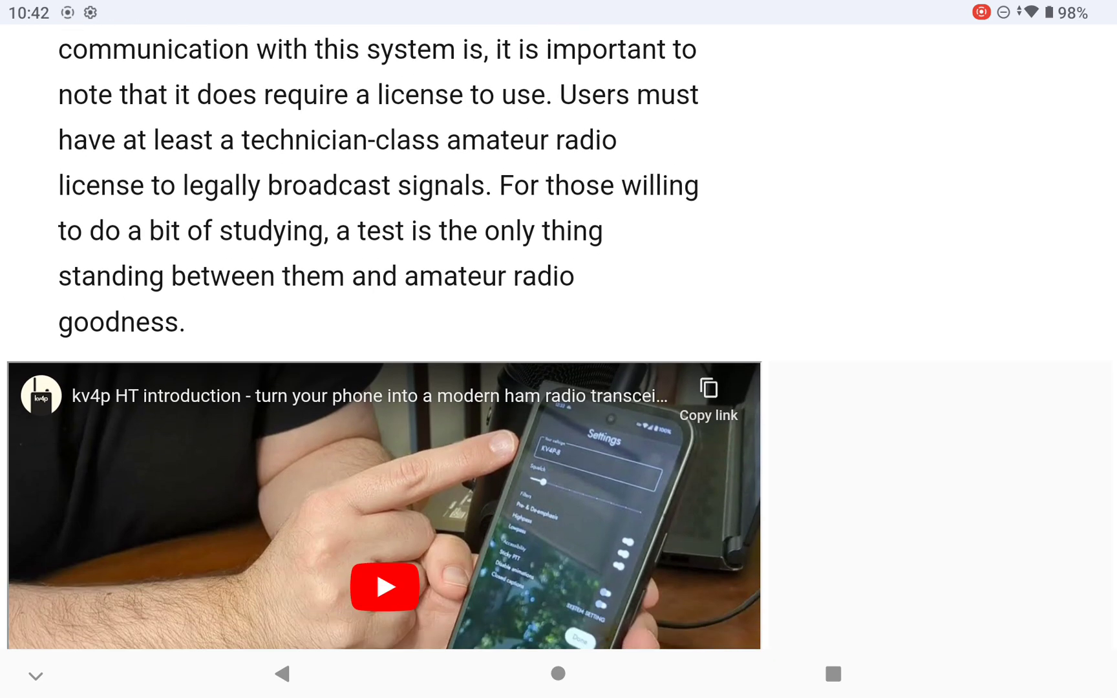
scroll(559, 349, down, 2)
scroll(559, 349, down, 2)
scroll(559, 349, down, 2)
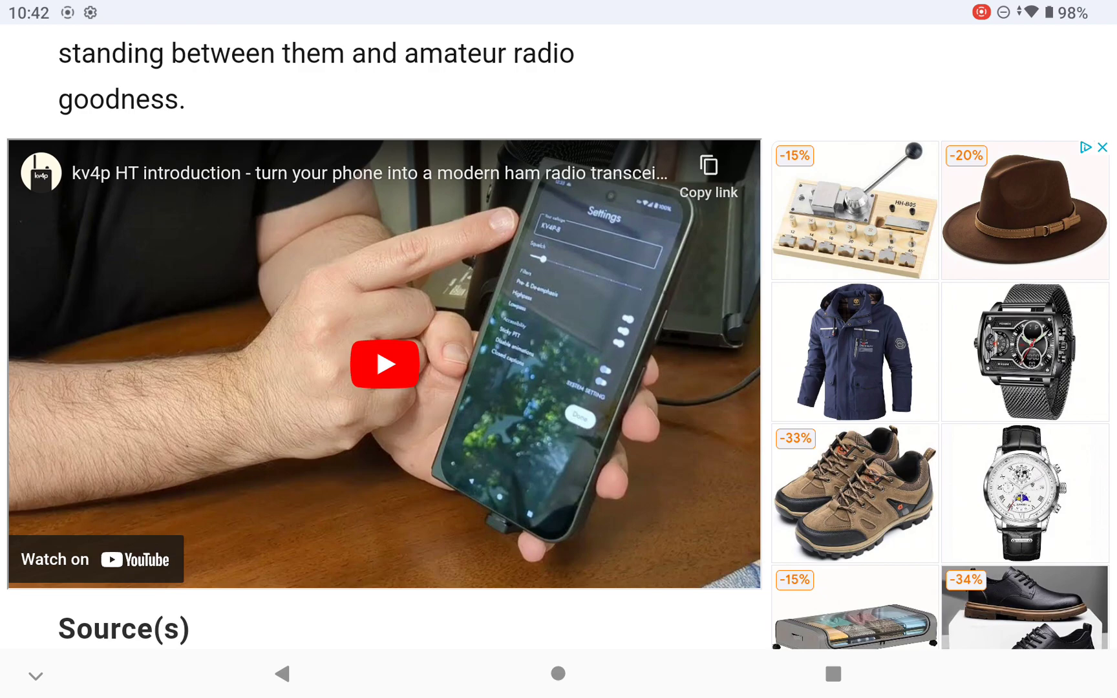
scroll(558, 349, down, 3)
scroll(558, 349, down, 3)
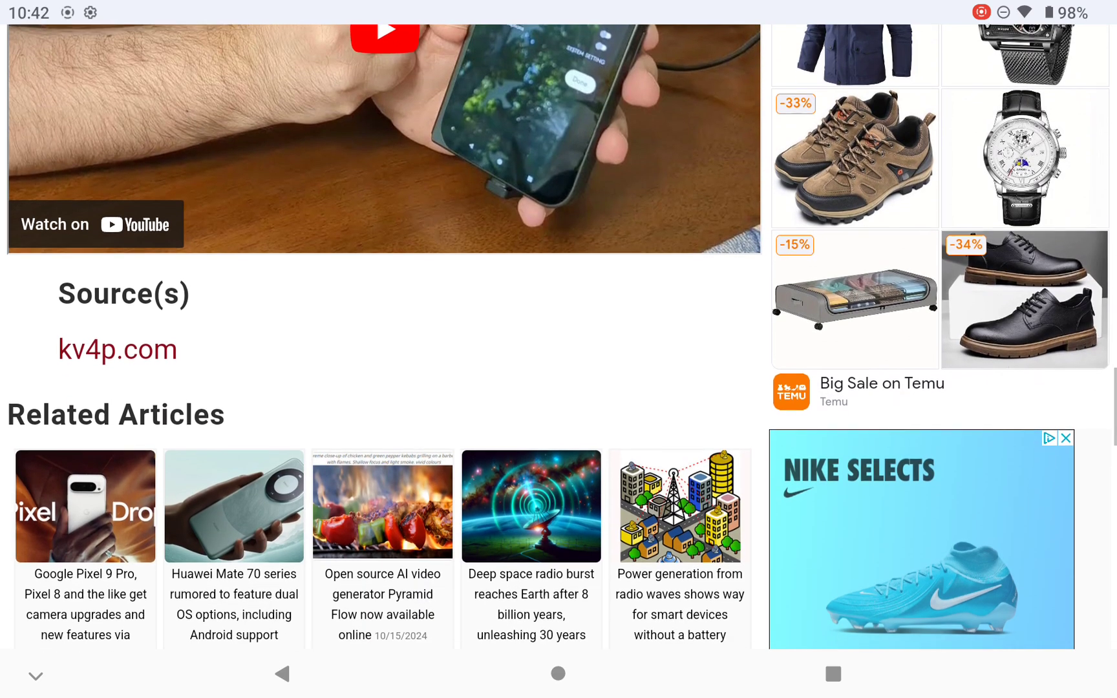
scroll(558, 349, up, 2)
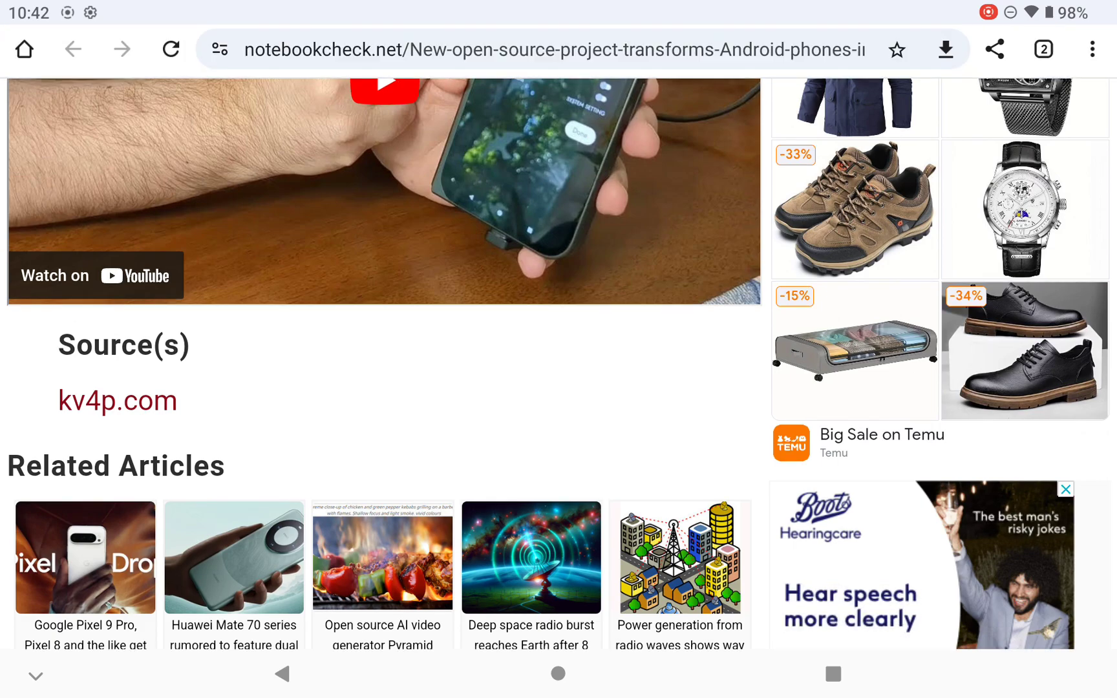
scroll(558, 349, up, 5)
scroll(559, 349, up, 3)
scroll(558, 349, up, 5)
scroll(559, 350, up, 5)
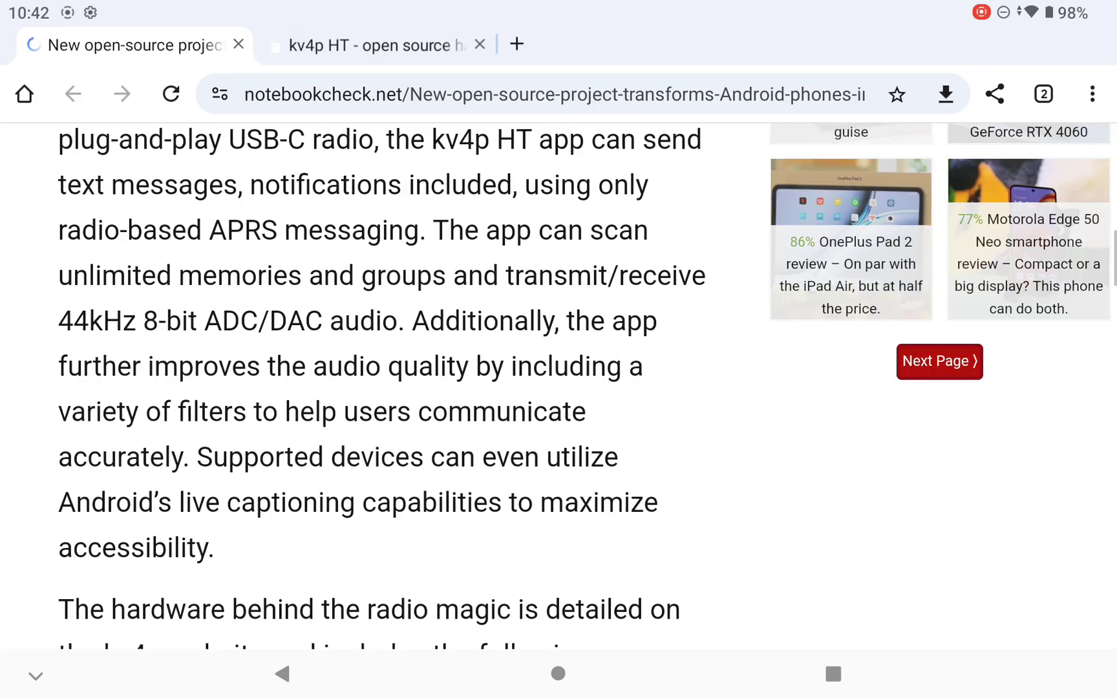
scroll(558, 350, up, 5)
Step: Switch to the kv4p.com HT homepage tab
click(375, 46)
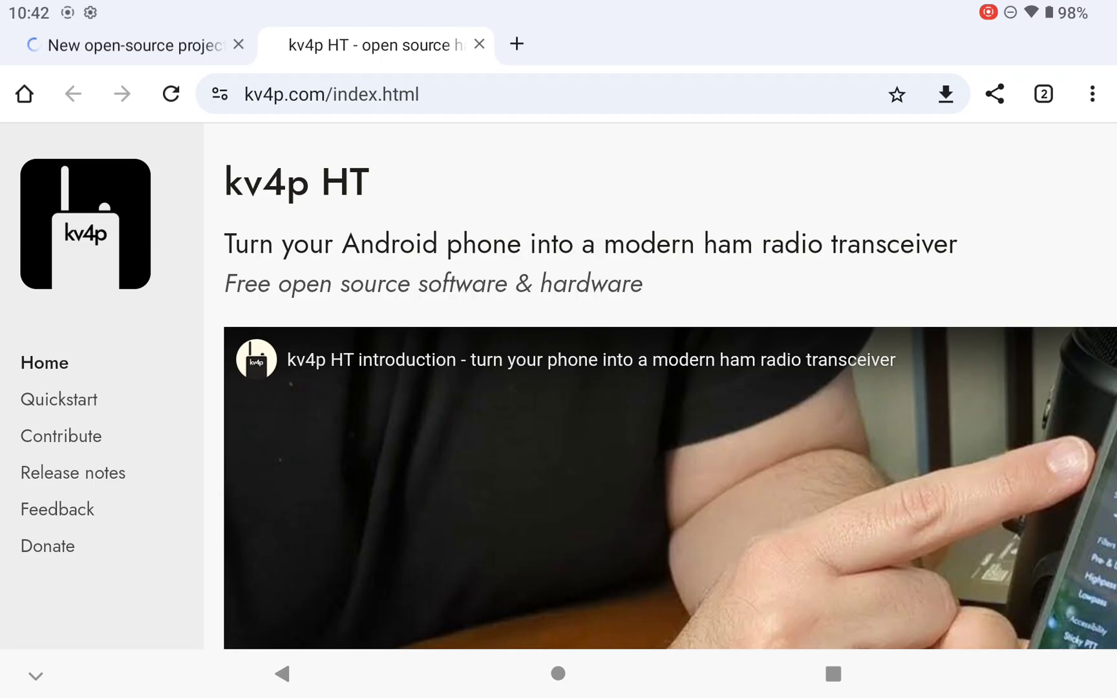
scroll(671, 393, down, 3)
scroll(670, 392, down, 3)
scroll(671, 393, down, 3)
scroll(670, 393, down, 3)
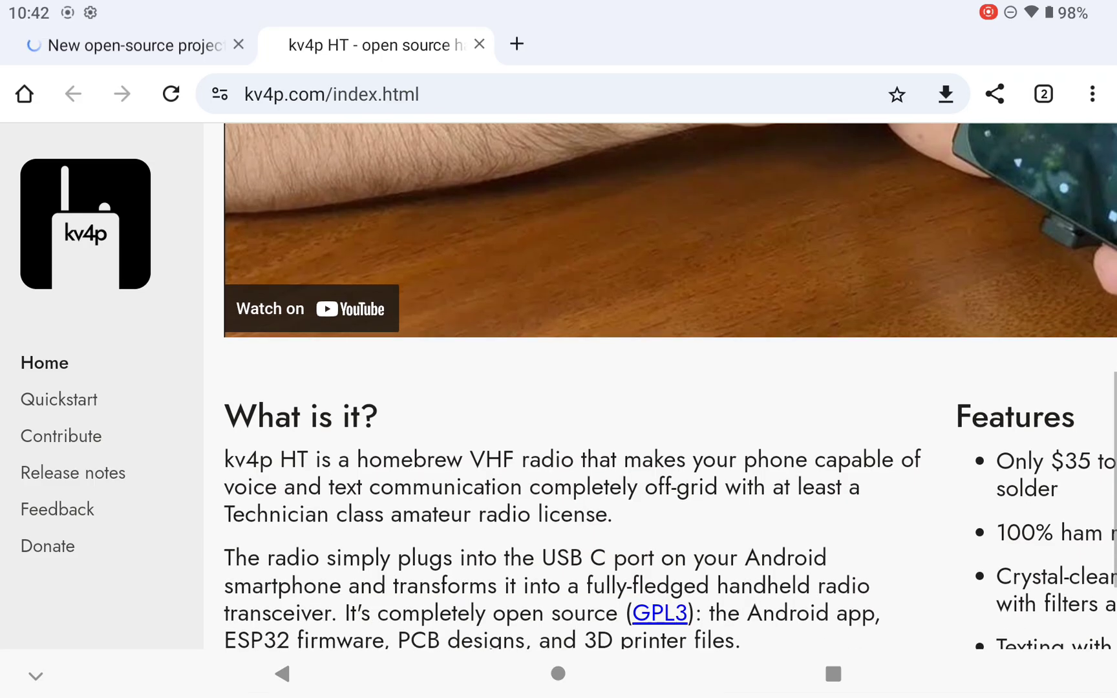
scroll(670, 393, down, 5)
scroll(671, 392, down, 1)
scroll(670, 393, up, 2)
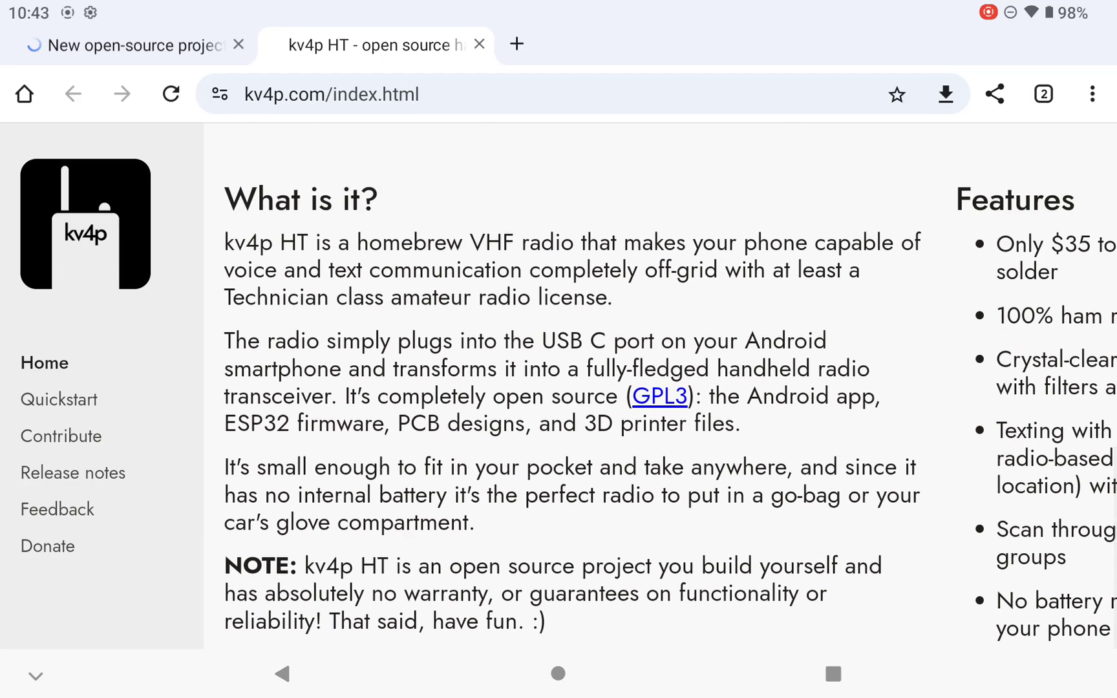
scroll(670, 392, down, 1)
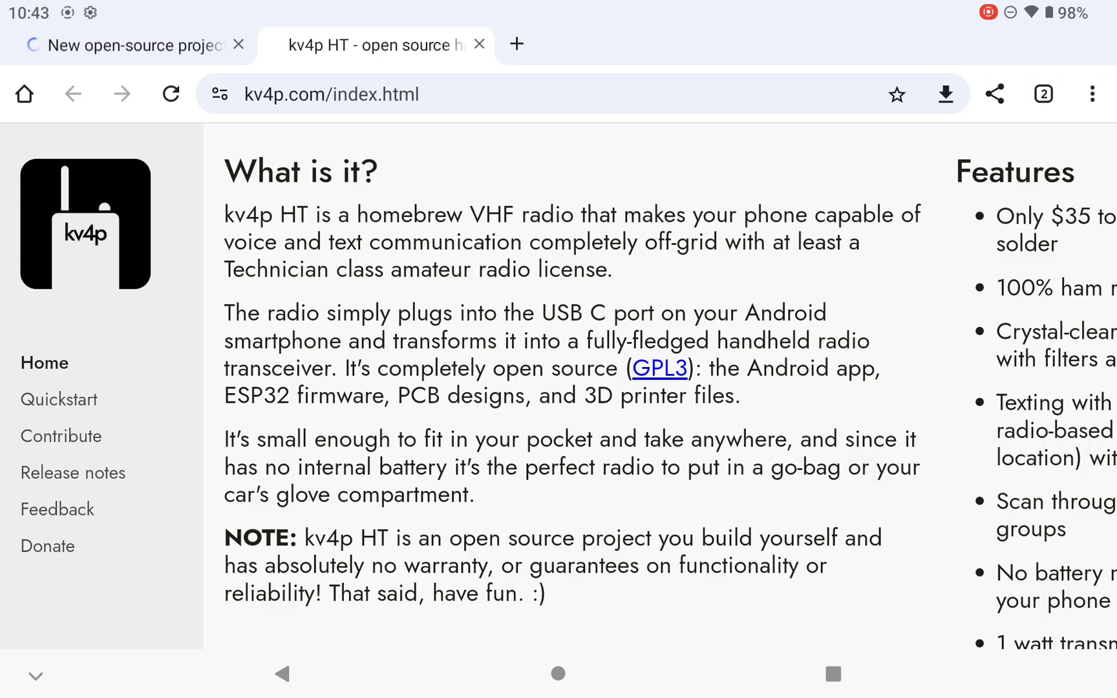
scroll(573, 393, down, 5)
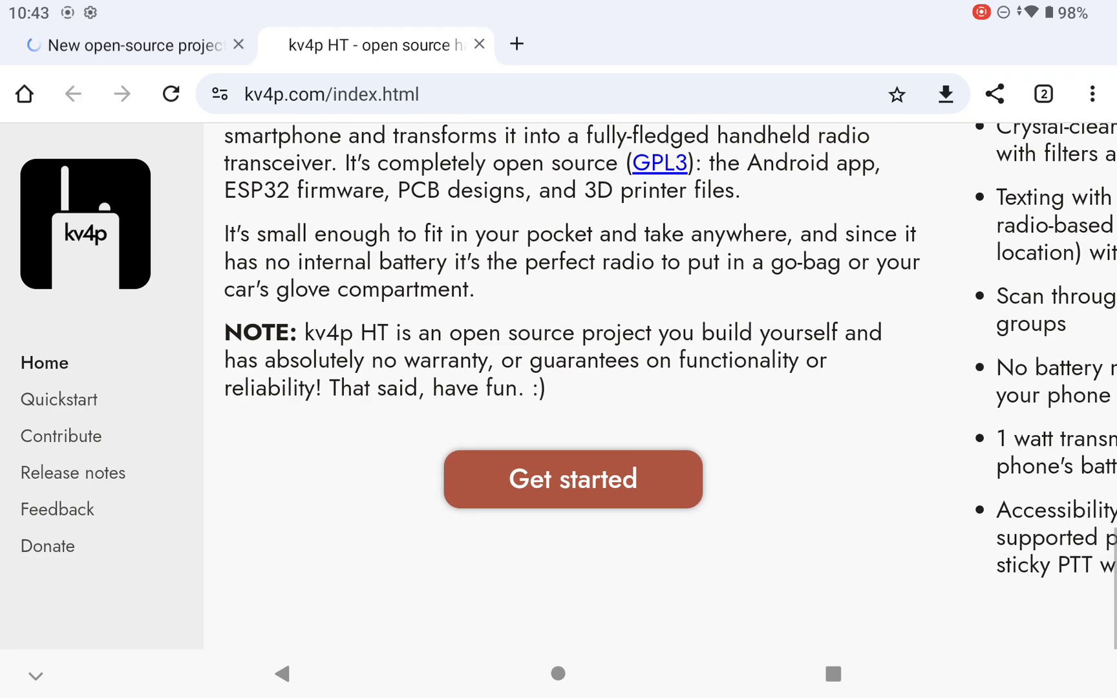
scroll(572, 393, up, 8)
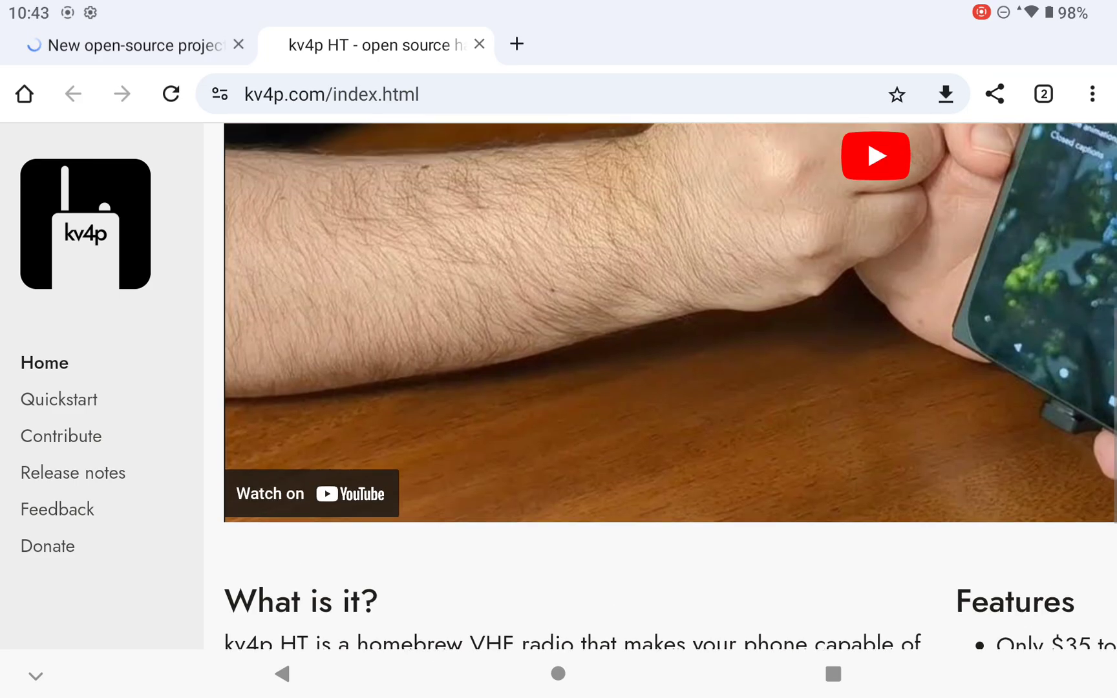
scroll(573, 393, up, 8)
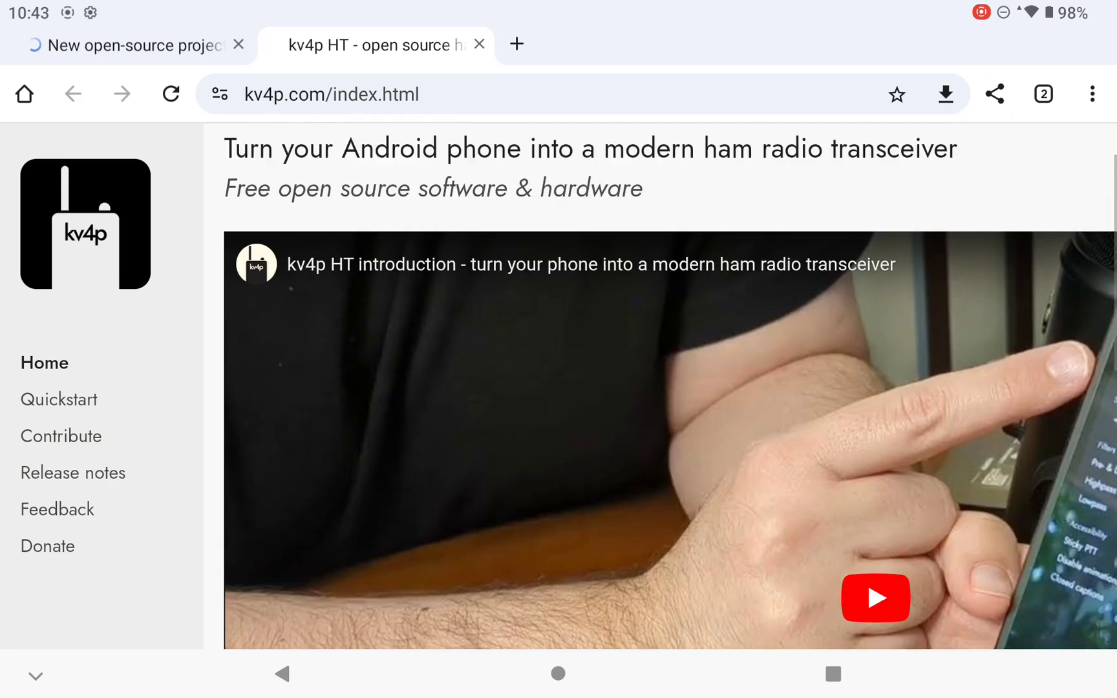
scroll(572, 393, down, 1)
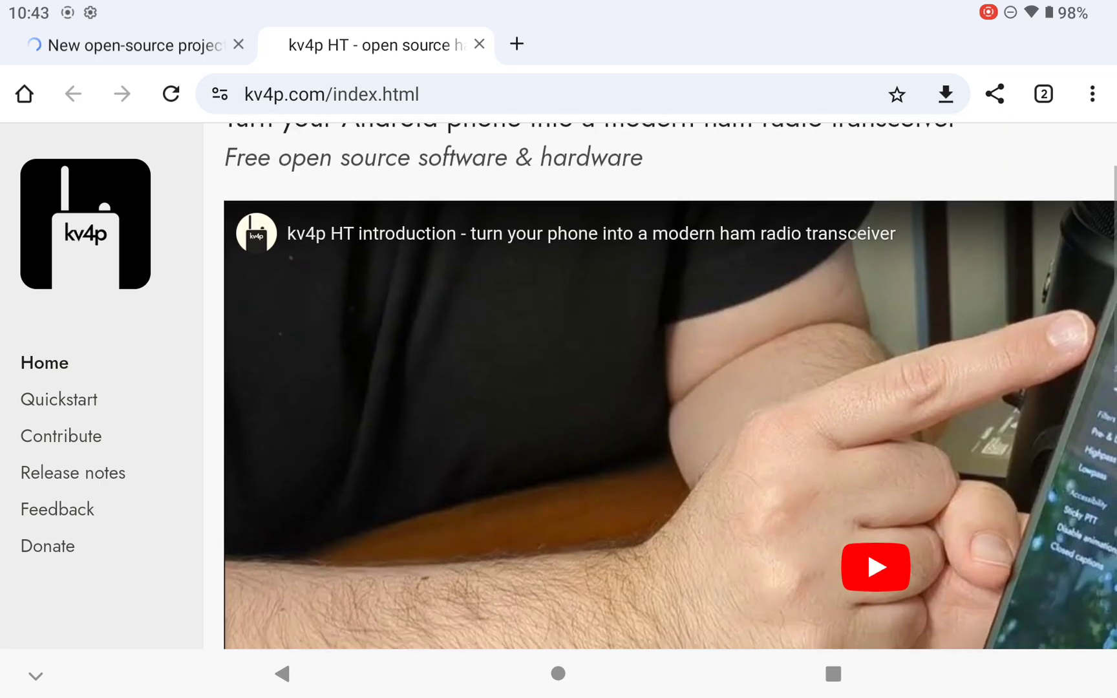
scroll(572, 392, down, 1)
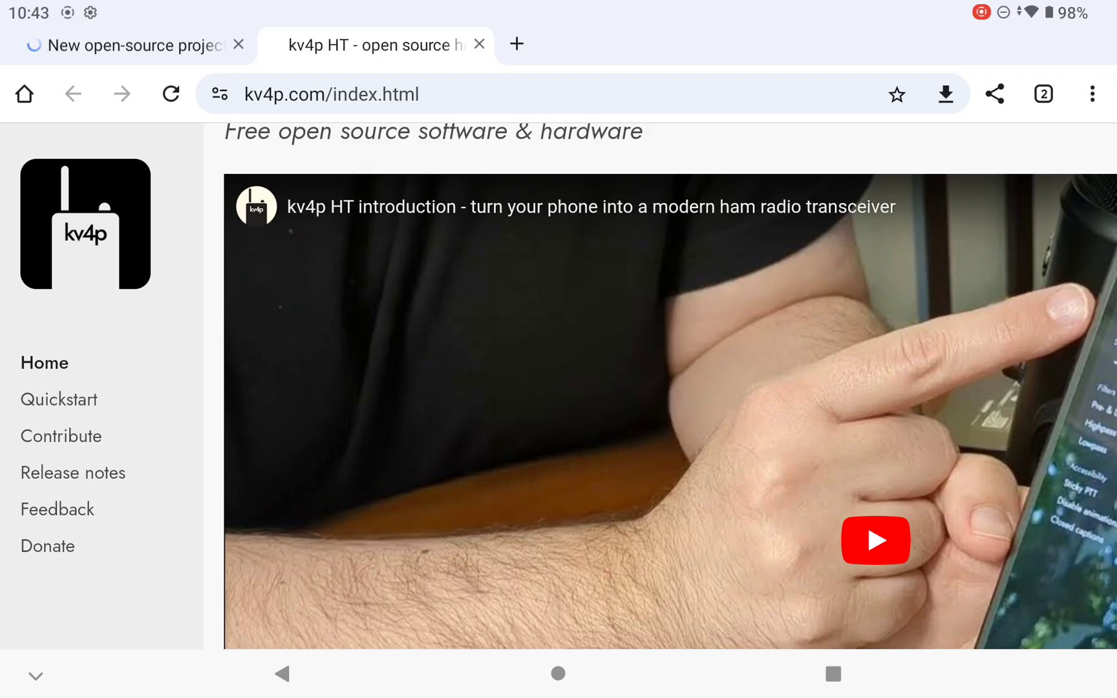
scroll(572, 393, down, 5)
scroll(573, 393, down, 5)
scroll(573, 393, down, 5)
scroll(573, 393, down, 2)
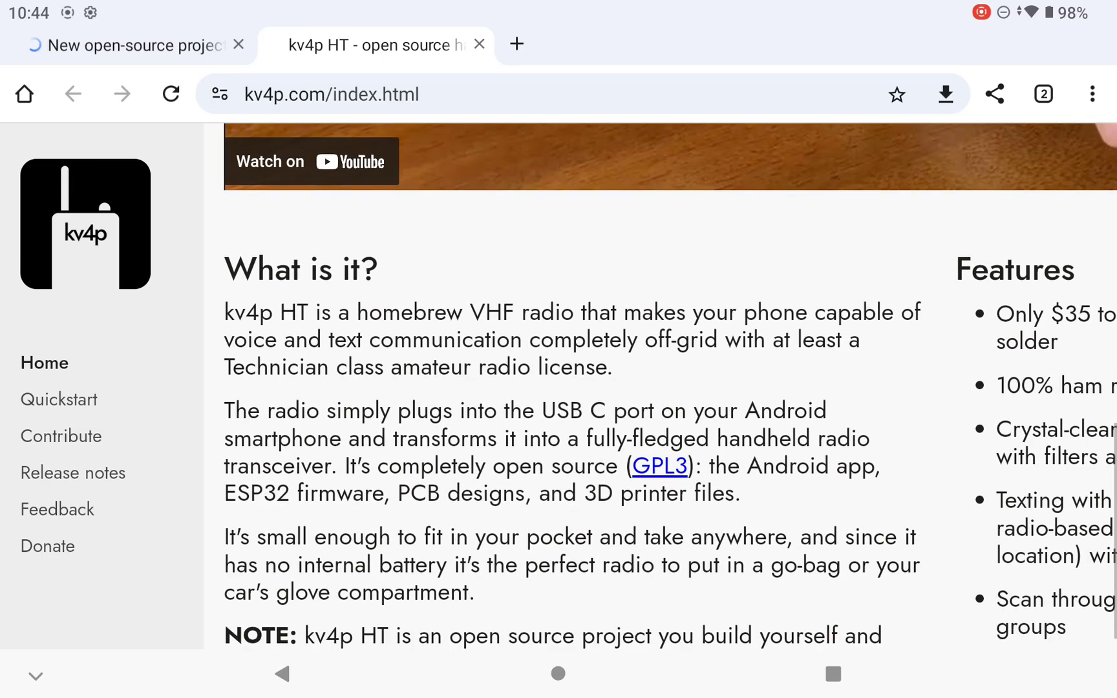
scroll(573, 393, right, 3)
scroll(572, 392, right, 2)
scroll(572, 392, right, 2)
scroll(572, 393, right, 2)
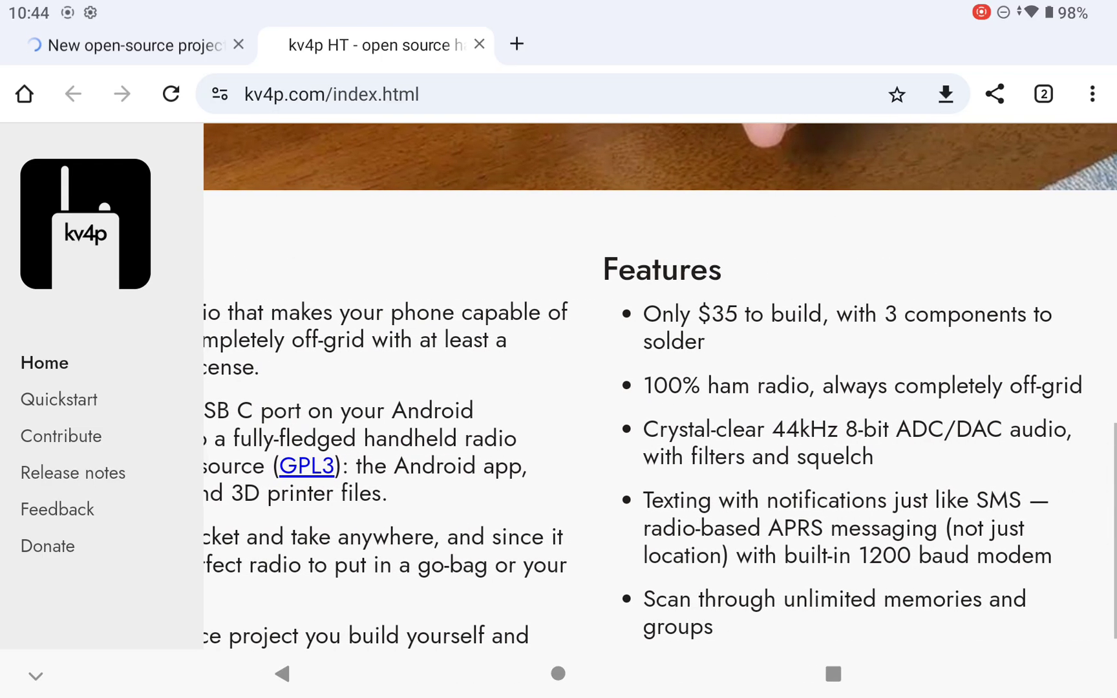
scroll(573, 393, down, 3)
scroll(573, 393, down, 2)
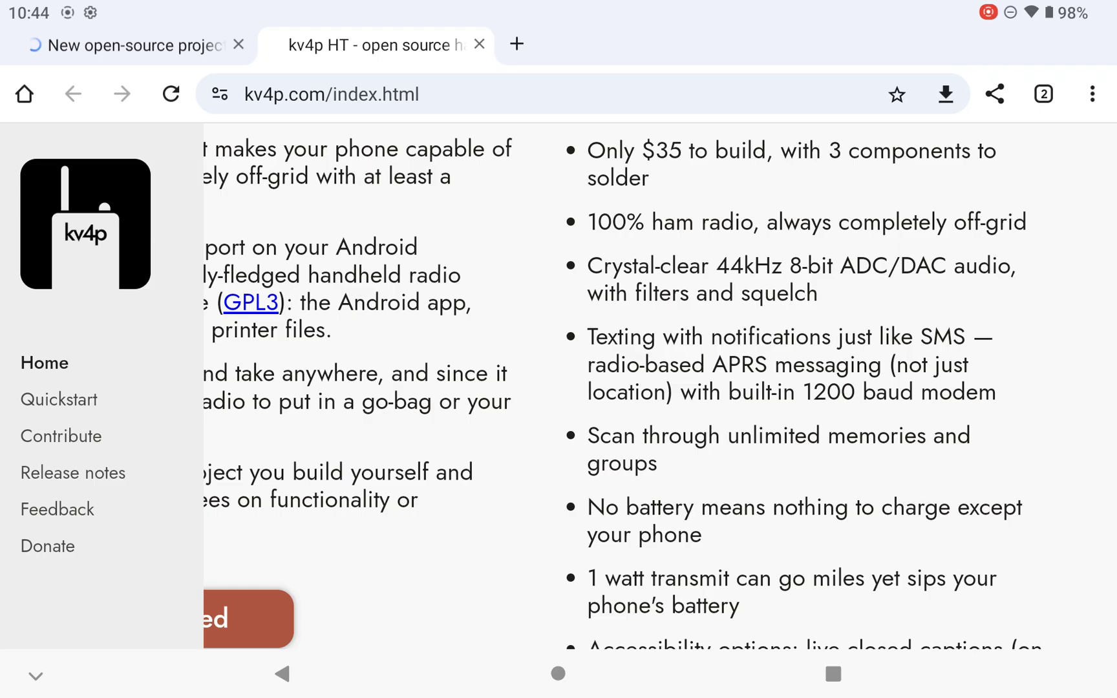
scroll(660, 387, down, 1)
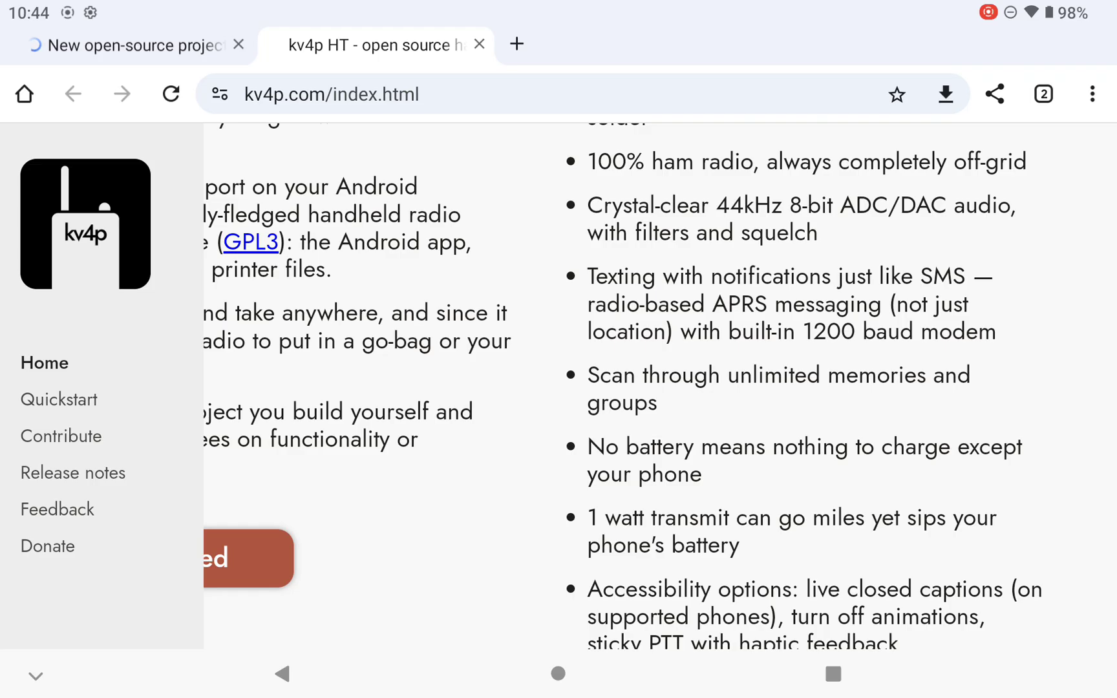
scroll(660, 386, down, 1)
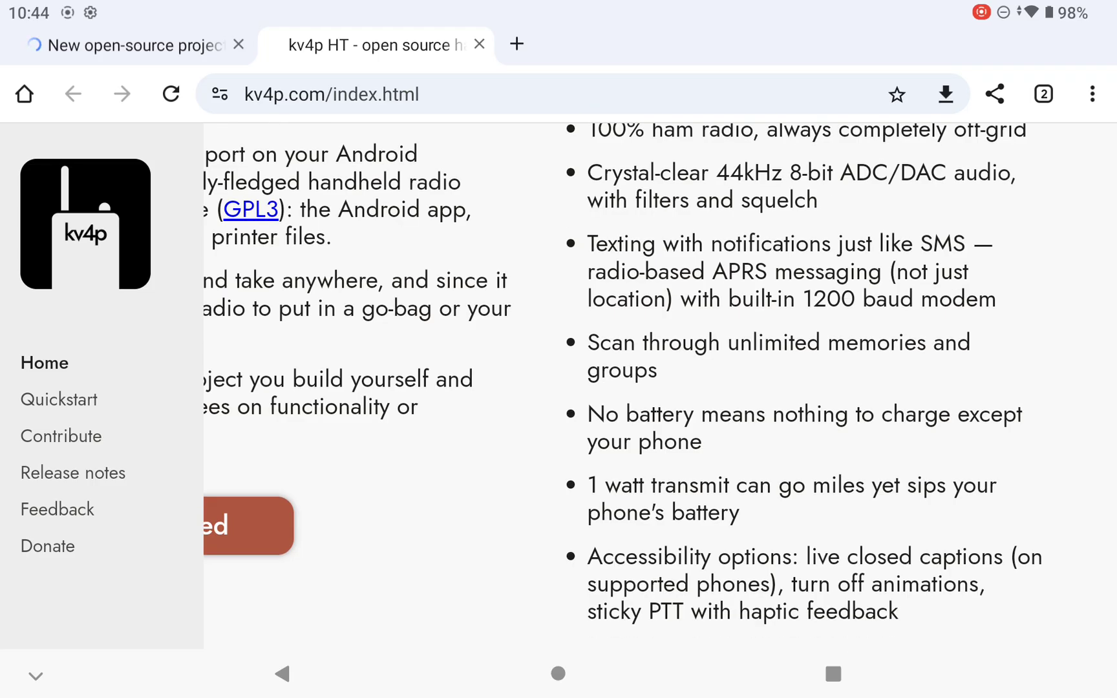
scroll(659, 388, down, 1)
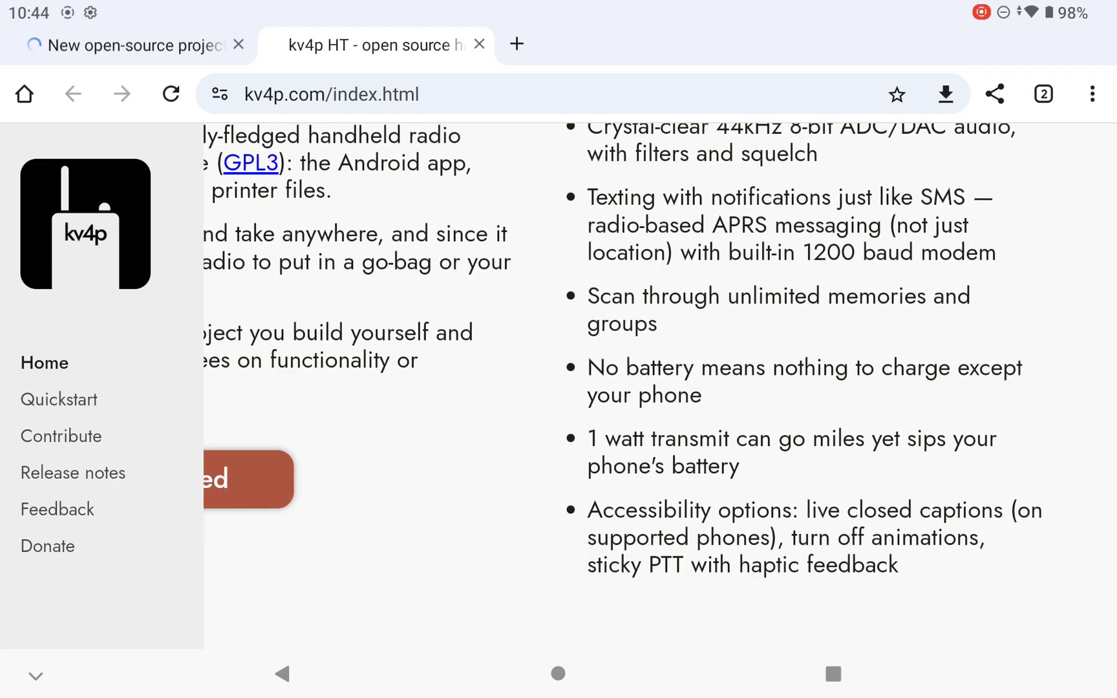
scroll(660, 387, left, 4)
scroll(660, 387, left, 4)
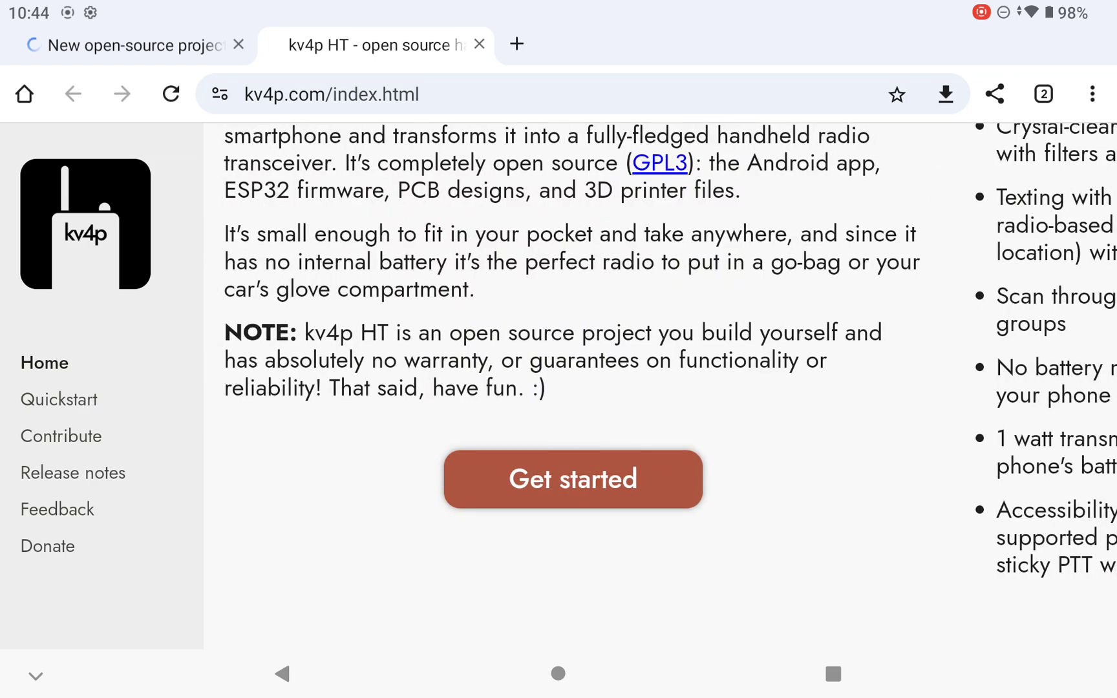
scroll(660, 386, up, 1)
scroll(660, 387, up, 5)
scroll(660, 386, up, 4)
scroll(660, 387, up, 2)
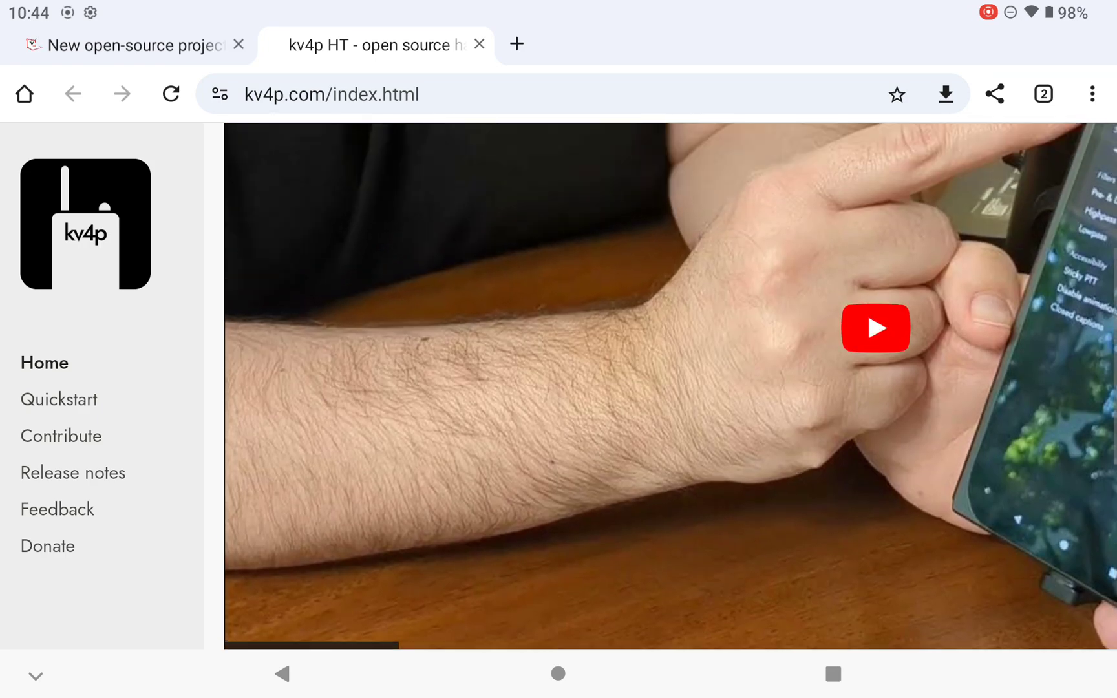
scroll(659, 387, up, 2)
scroll(660, 386, right, 4)
scroll(660, 387, right, 4)
scroll(659, 387, right, 3)
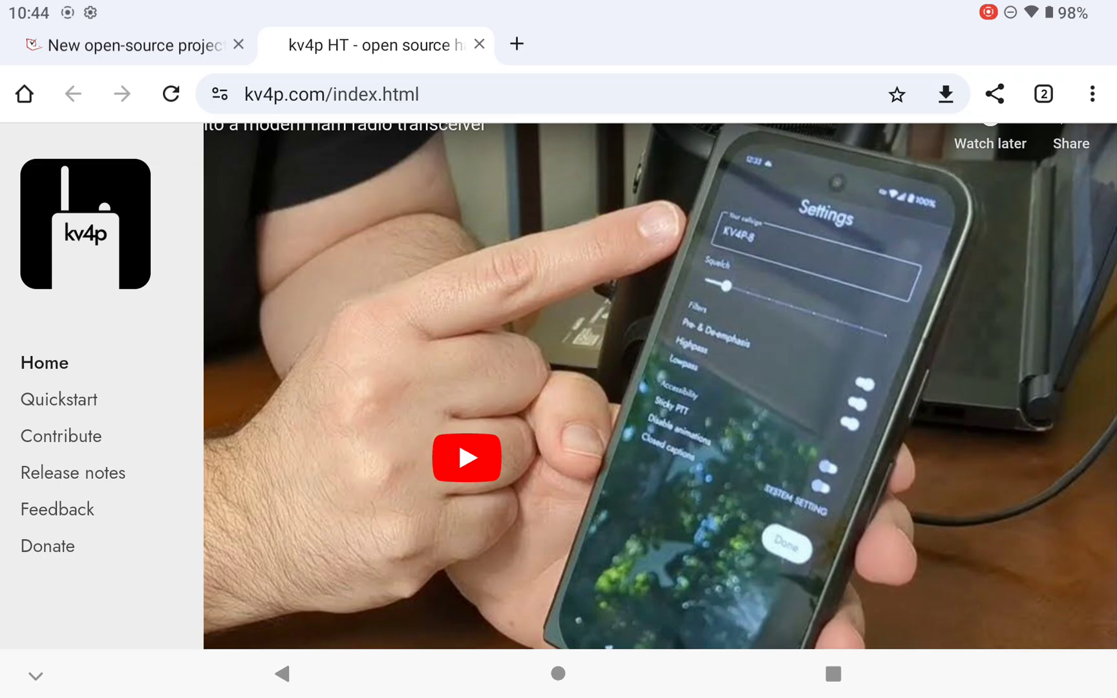
scroll(659, 384, down, 4)
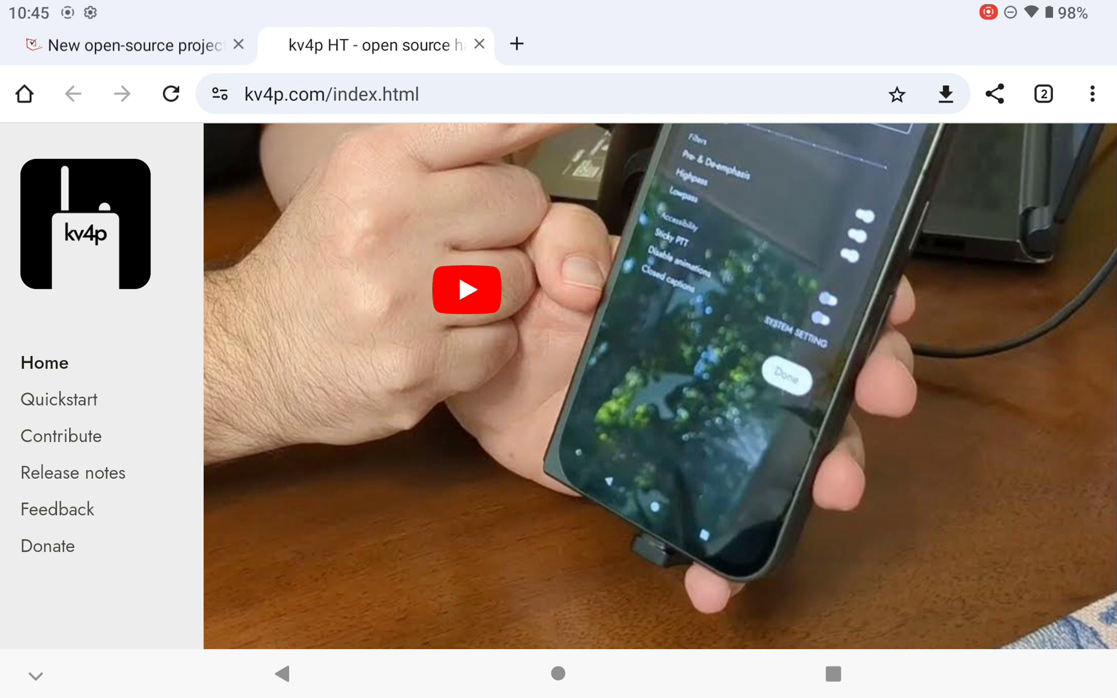
scroll(659, 384, up, 4)
scroll(660, 384, down, 2)
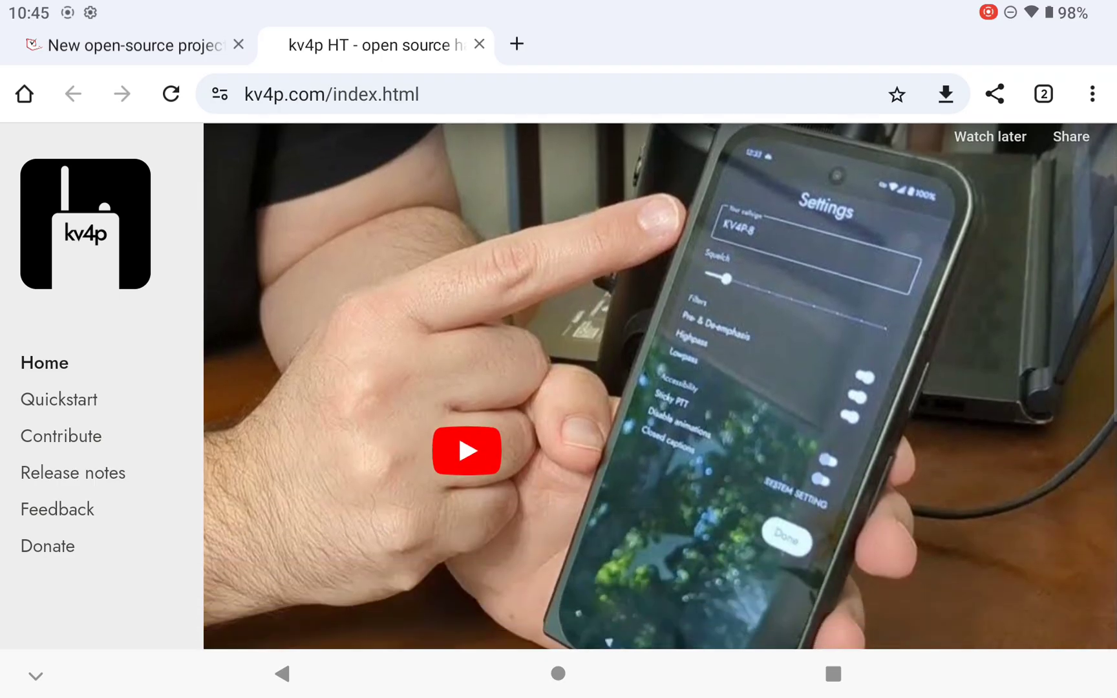
Step: Play the embedded kv4p HT intro video on YouTube
click(467, 451)
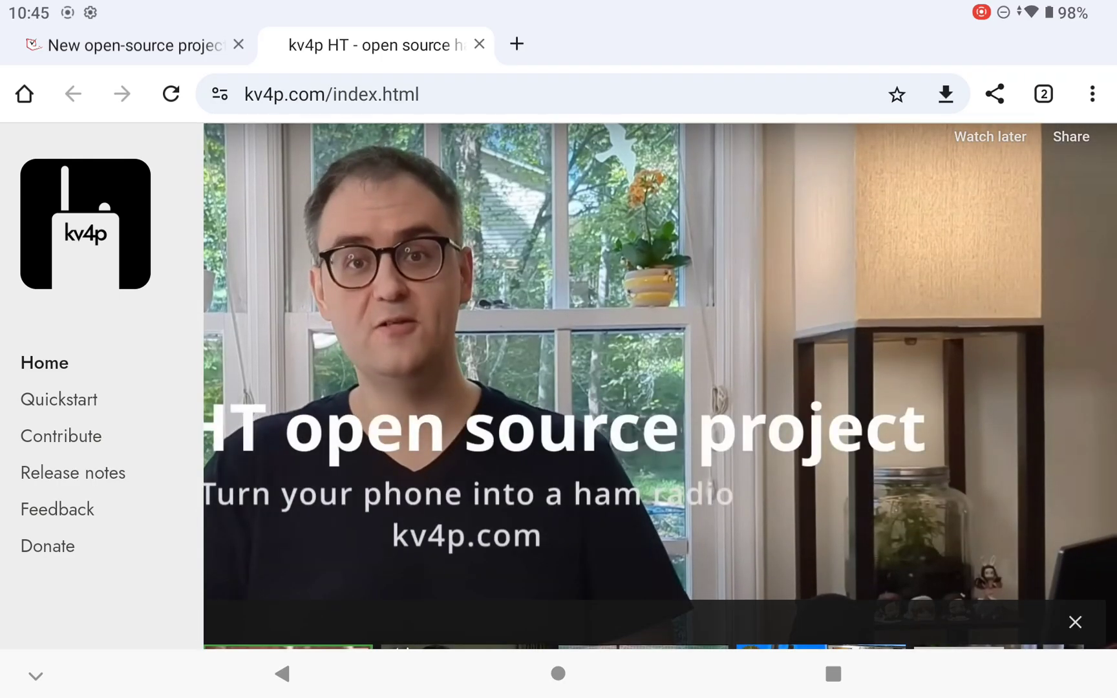
scroll(659, 385, down, 5)
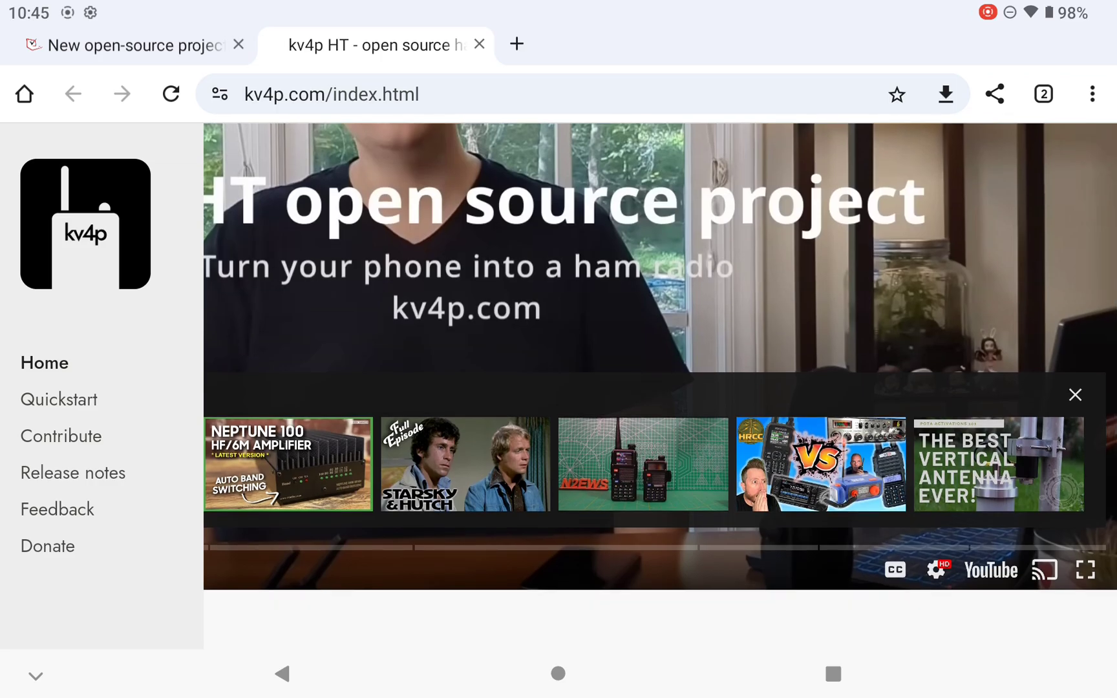
scroll(660, 350, left, 4)
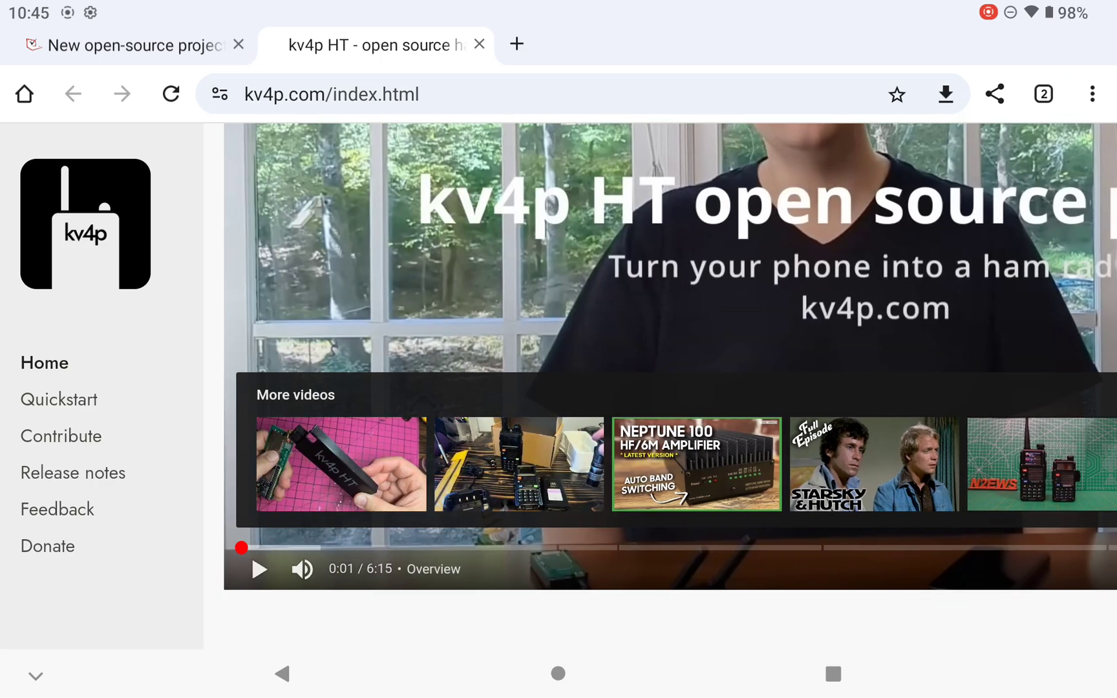
scroll(660, 349, up, 5)
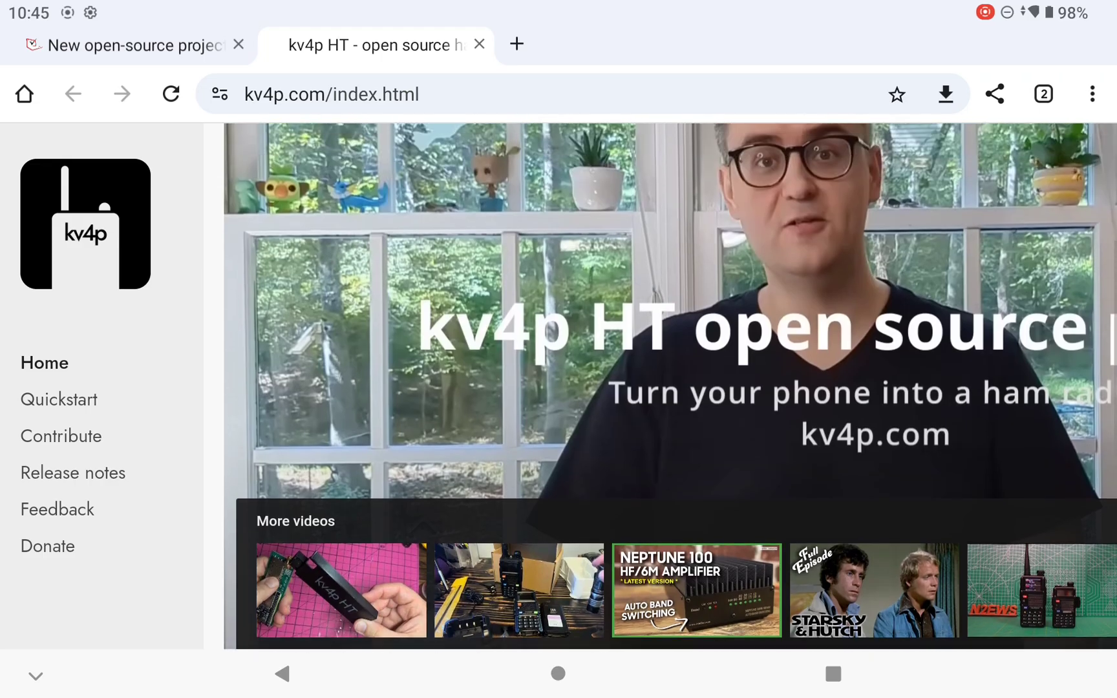